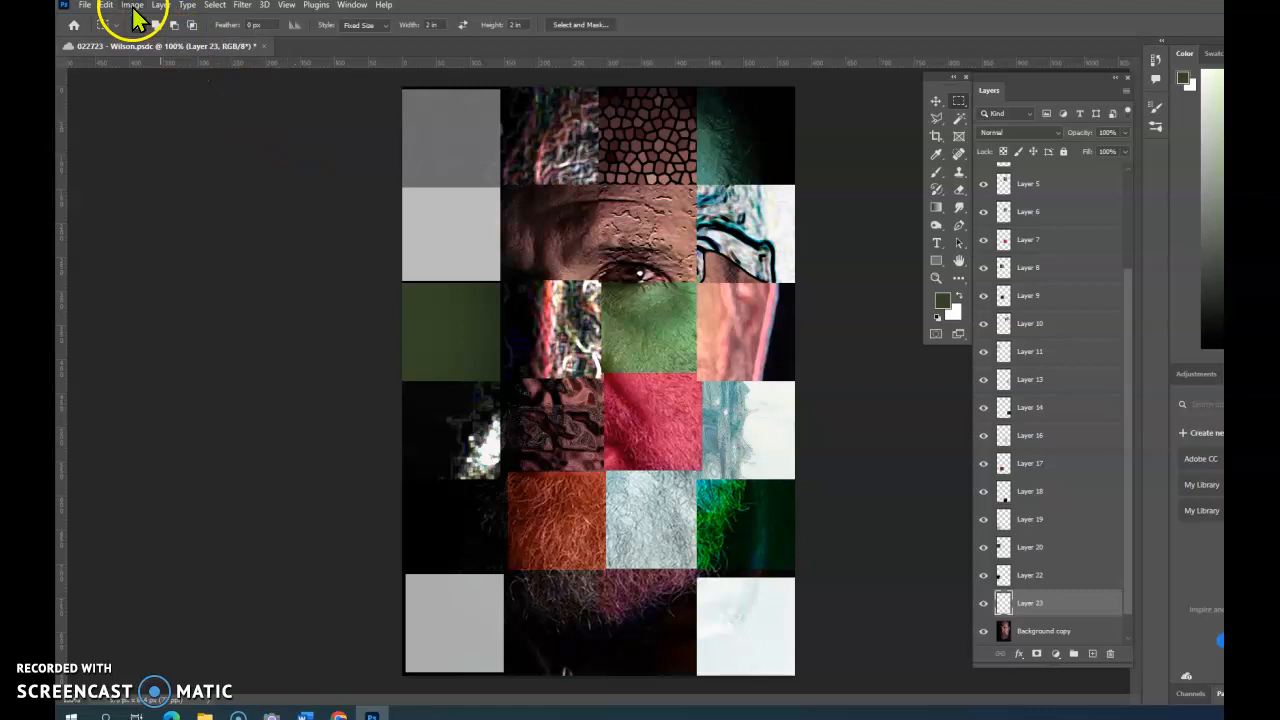
- Shift the bottom-right tile on Layer 23 to vivid pink and orange with a Hue/Saturation adjustment
{"action": "left_click", "coordinate": [133, 6]}
{"action": "mouse_move", "coordinate": [155, 45]}
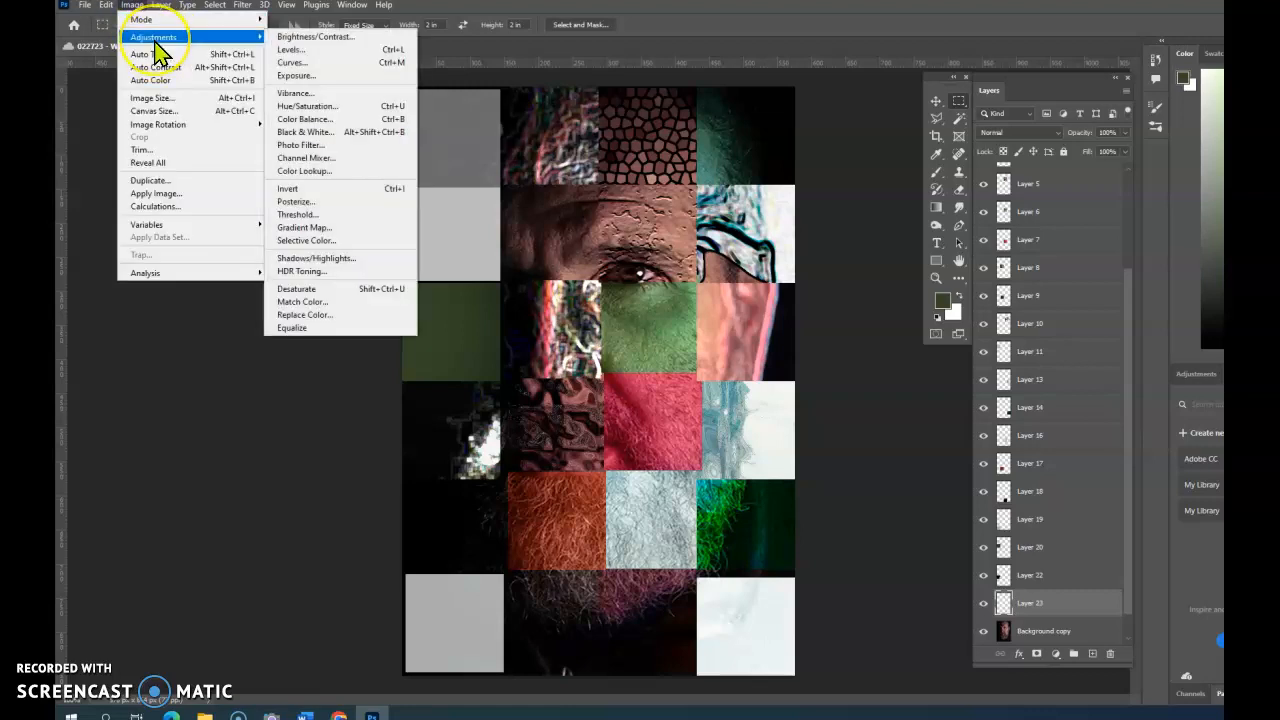
{"action": "left_click", "coordinate": [313, 107]}
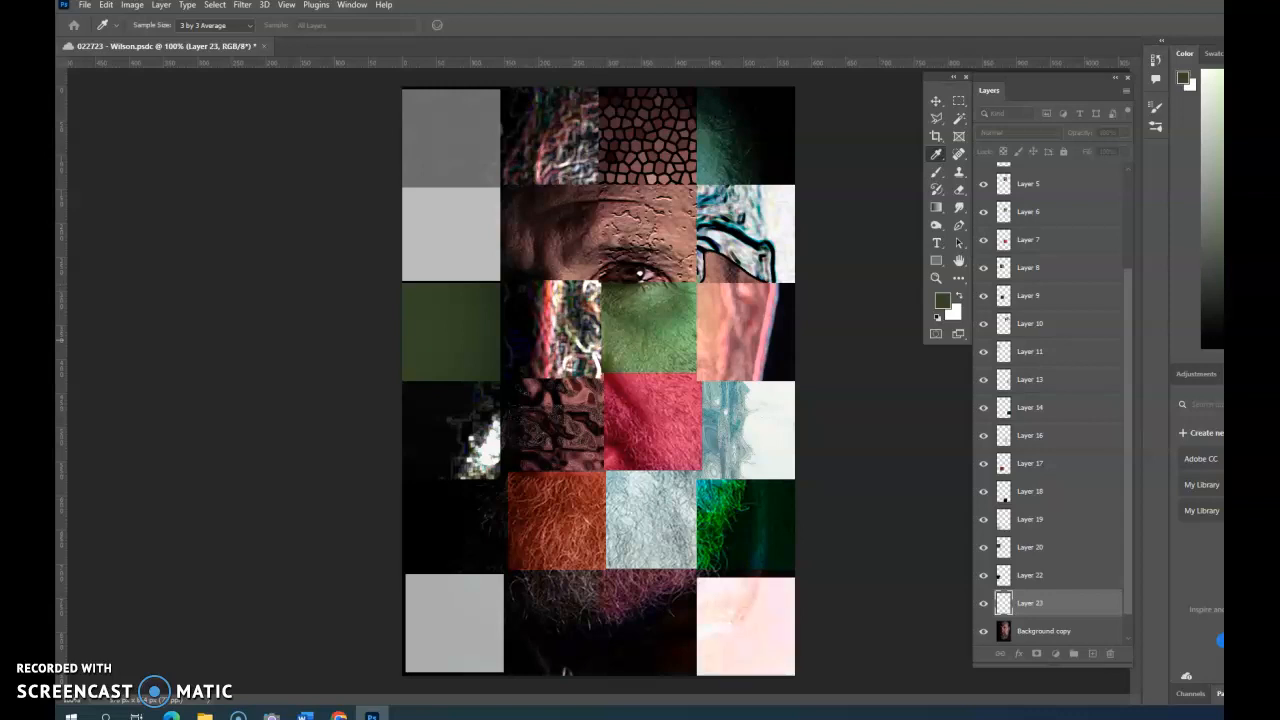
{"action": "left_click_drag", "start_coordinate": [640, 393], "coordinate": [685, 393]}
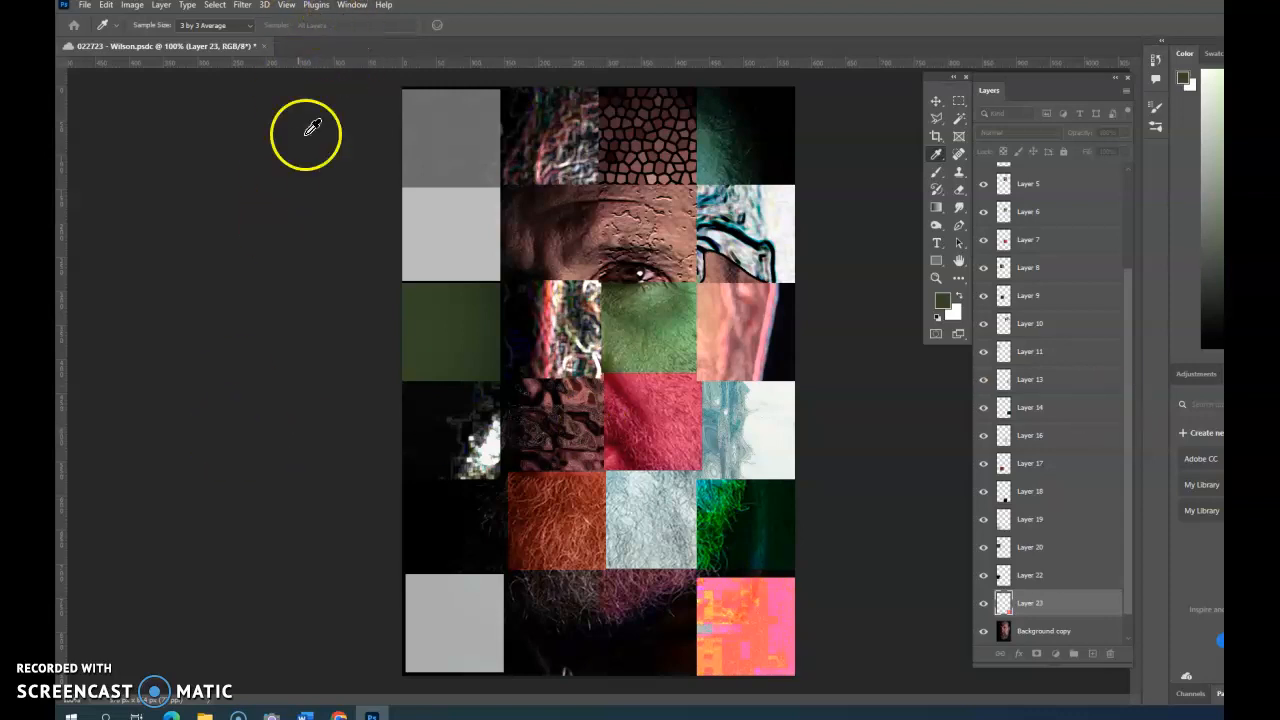
{"action": "key", "text": "m"}
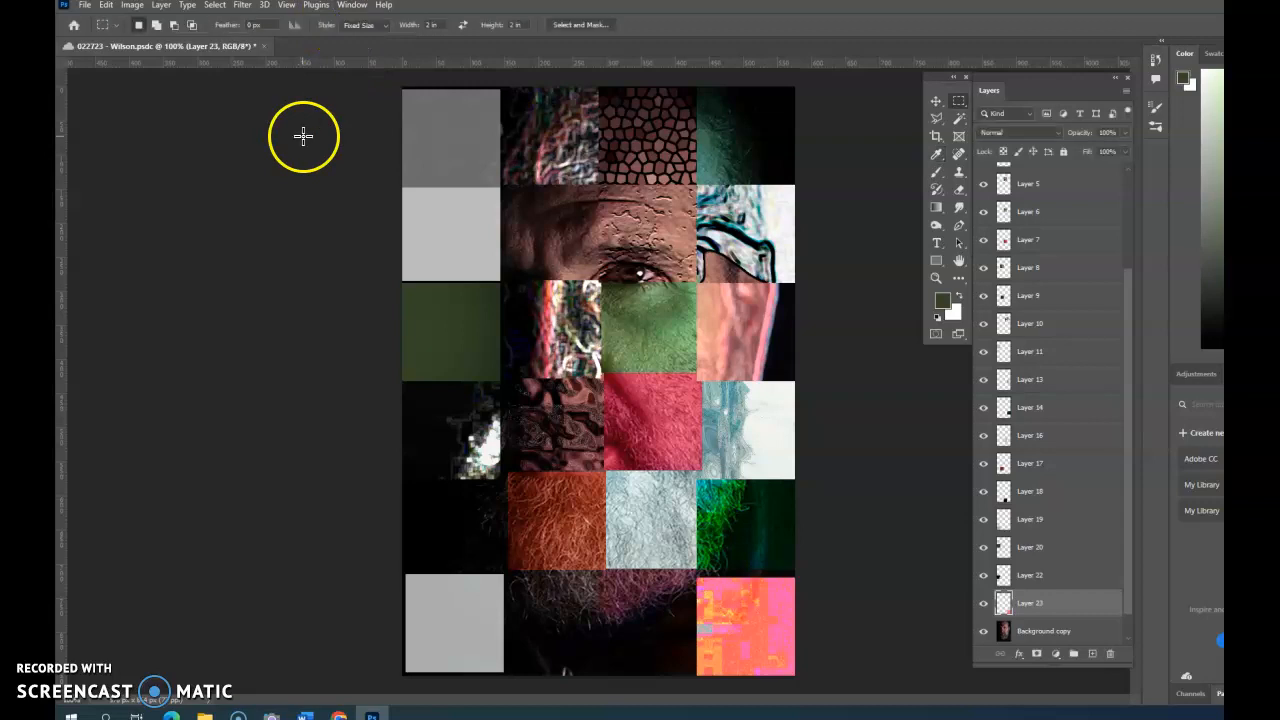
- Apply the Twirl distort filter to the bottom-right tile on Layer 23
{"action": "left_click", "coordinate": [243, 5]}
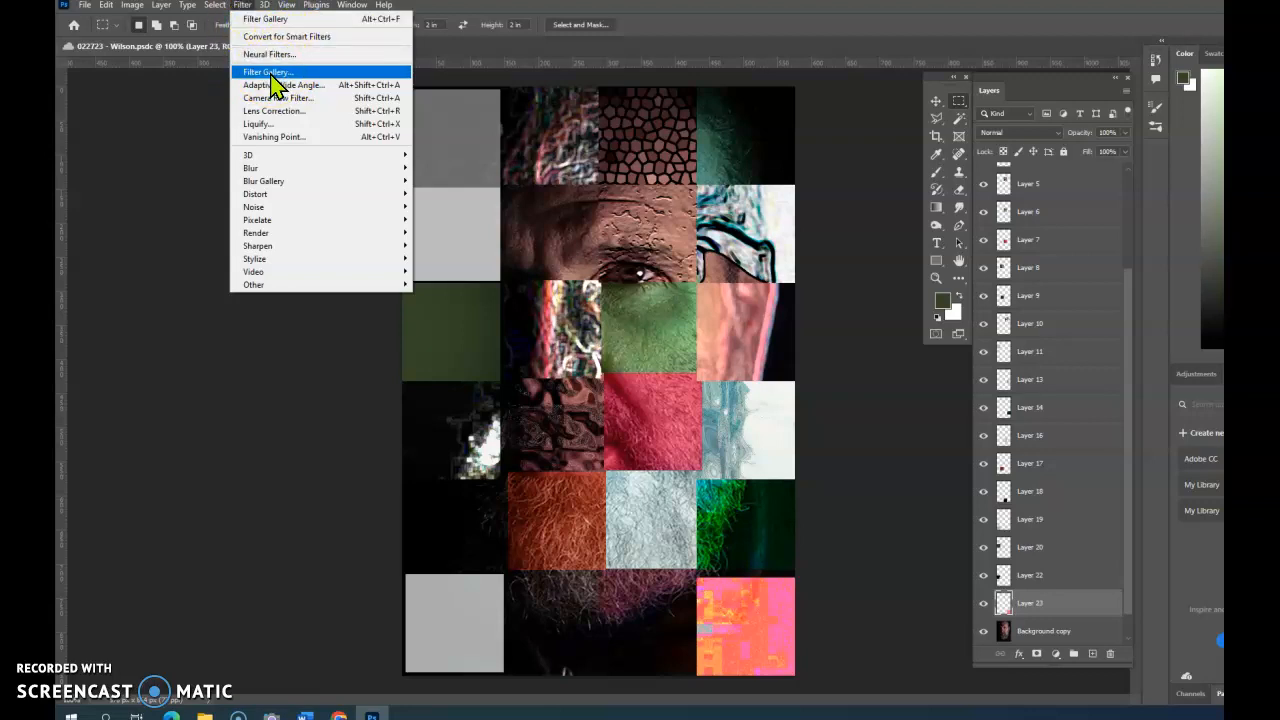
{"action": "left_click", "coordinate": [268, 196]}
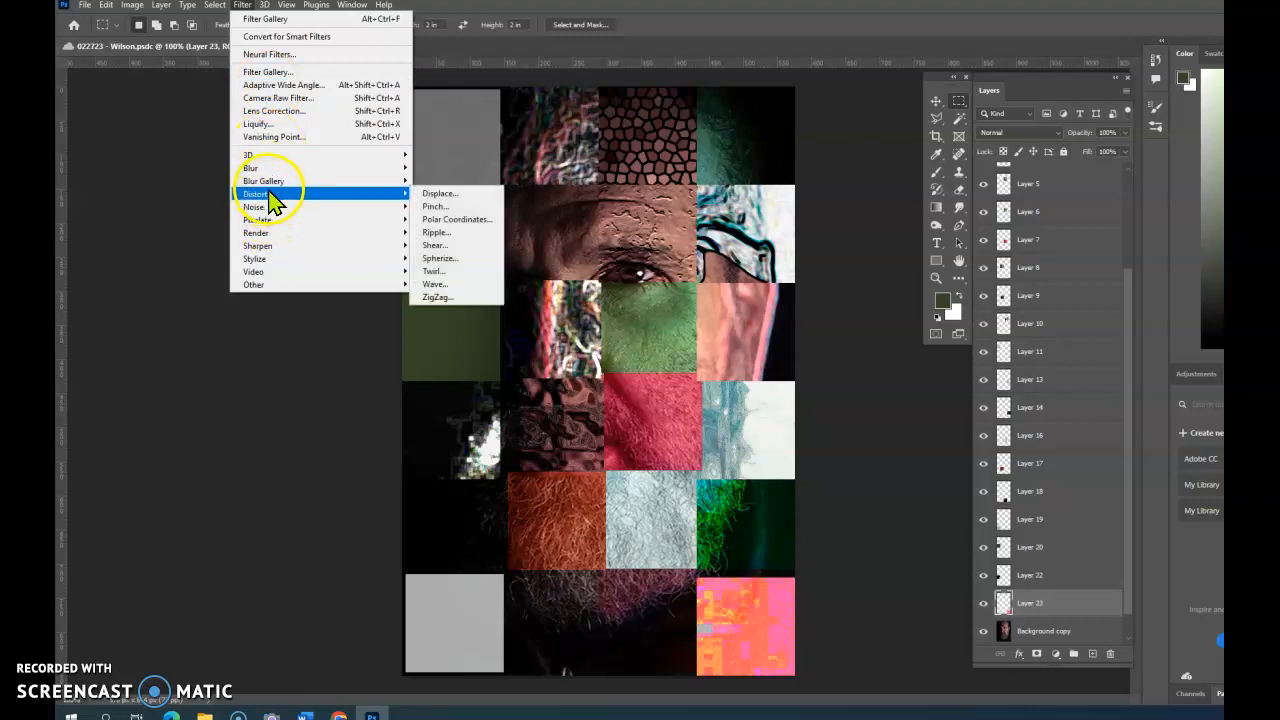
{"action": "left_click", "coordinate": [444, 270]}
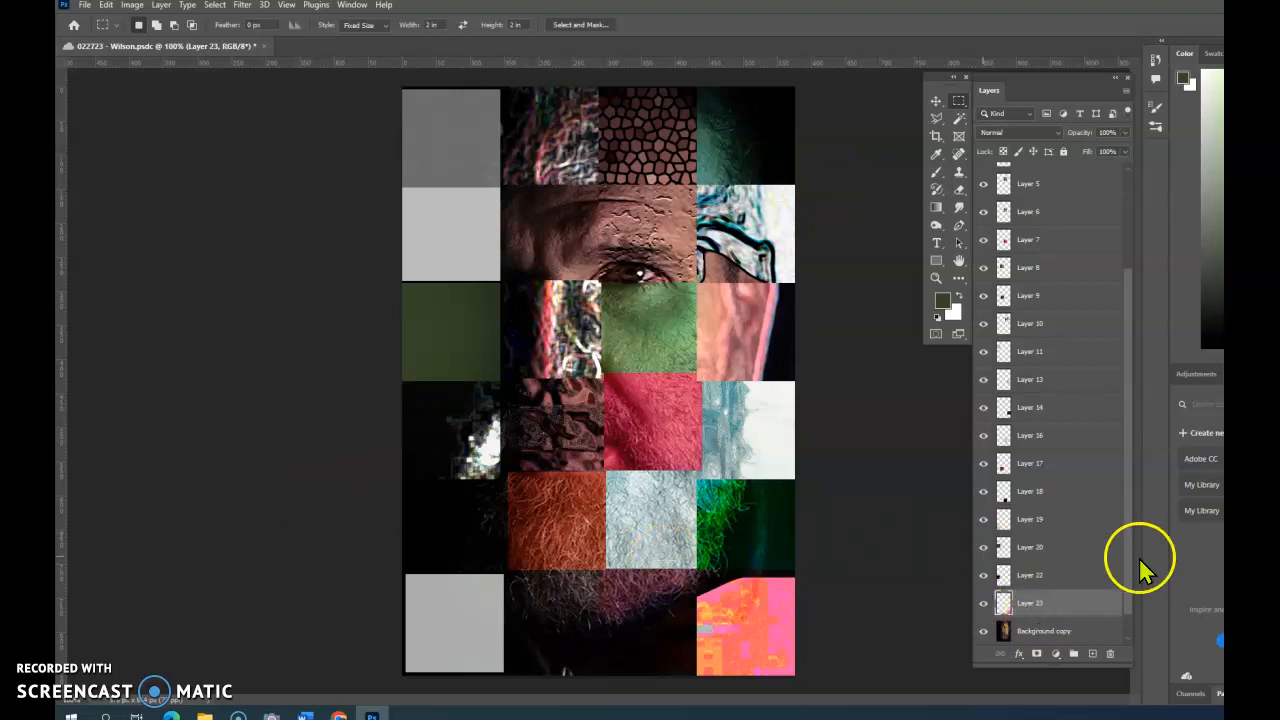
- Merge all layers from Background copy up to the topmost layer into one, leaving out the locked Background layer
{"action": "left_click_drag", "start_coordinate": [1129, 549], "coordinate": [1137, 605]}
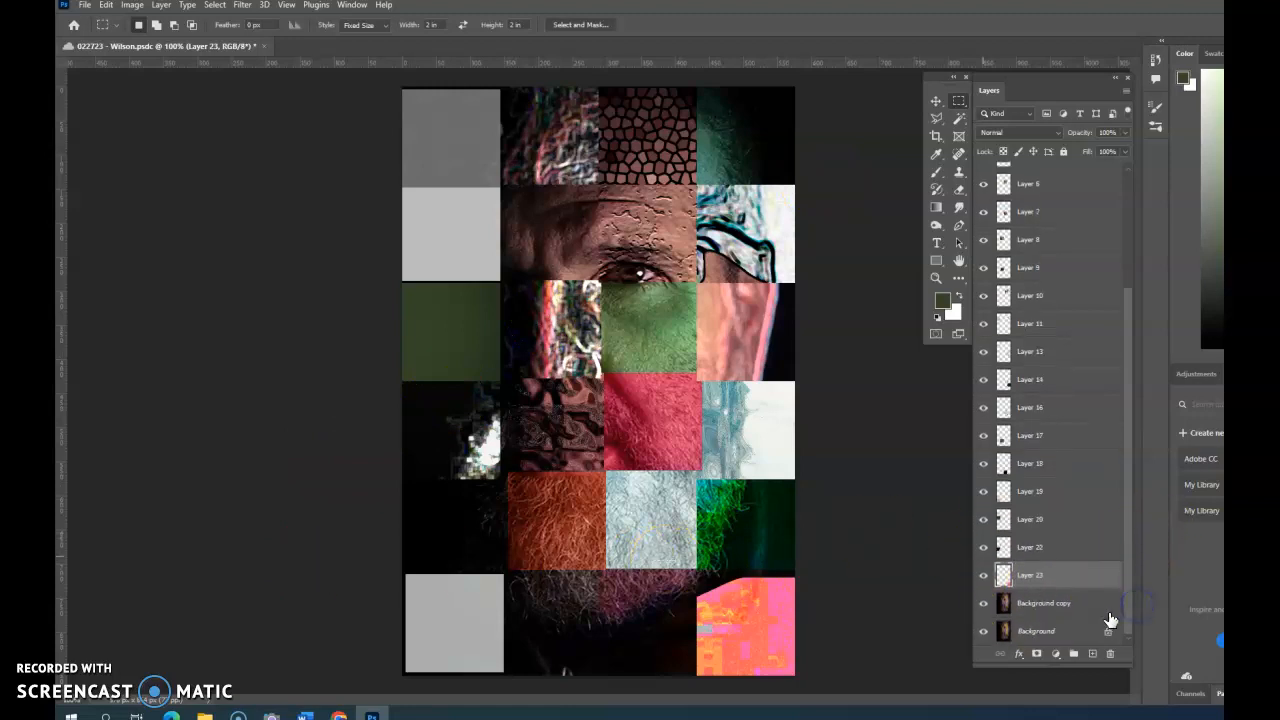
{"action": "left_click", "coordinate": [1050, 603]}
{"action": "left_click_drag", "start_coordinate": [1128, 600], "coordinate": [1104, 360]}
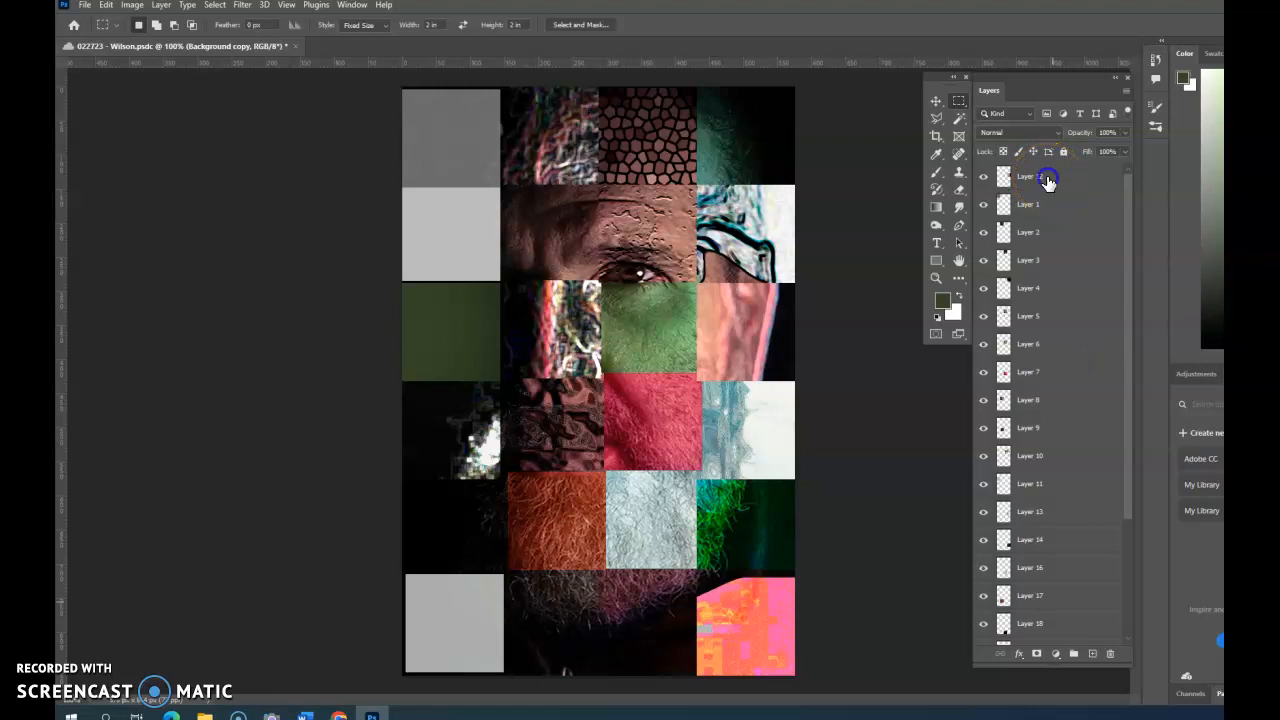
{"action": "left_click", "coordinate": [1047, 180], "text": "shift"}
{"action": "left_click_drag", "start_coordinate": [1128, 366], "coordinate": [1145, 565]}
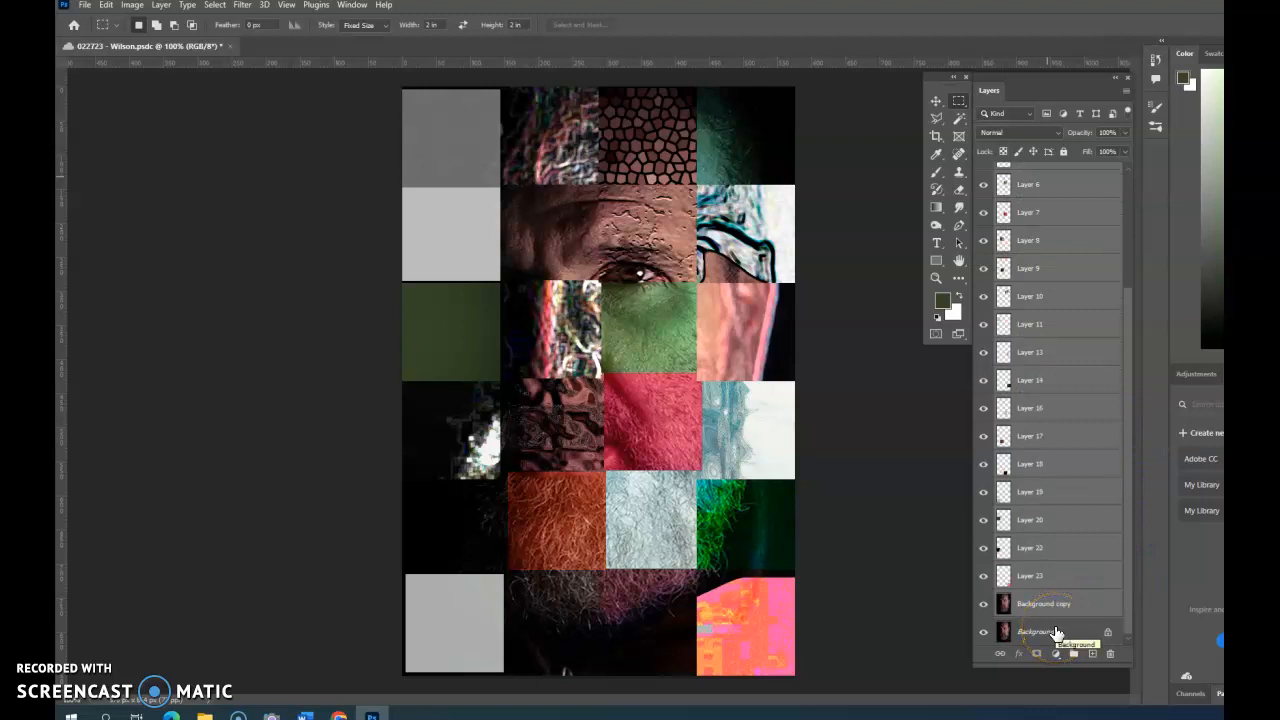
{"action": "right_click", "coordinate": [1070, 474]}
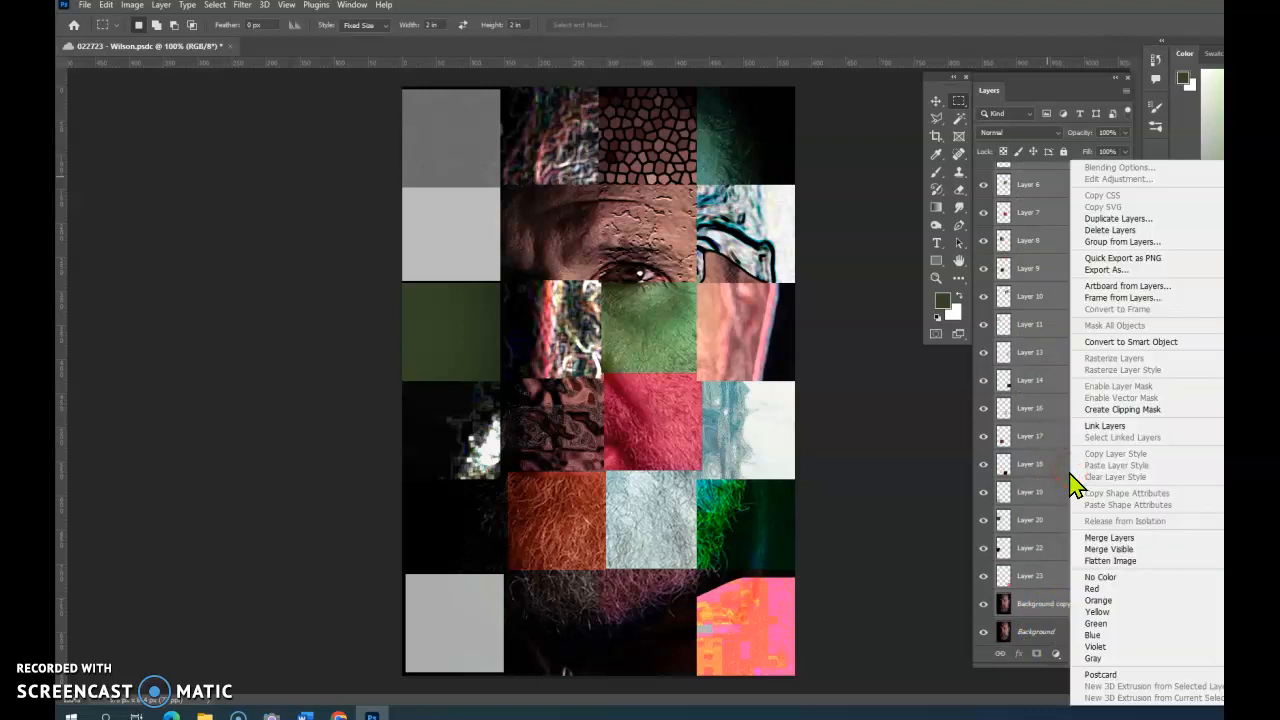
{"action": "left_click", "coordinate": [1112, 538]}
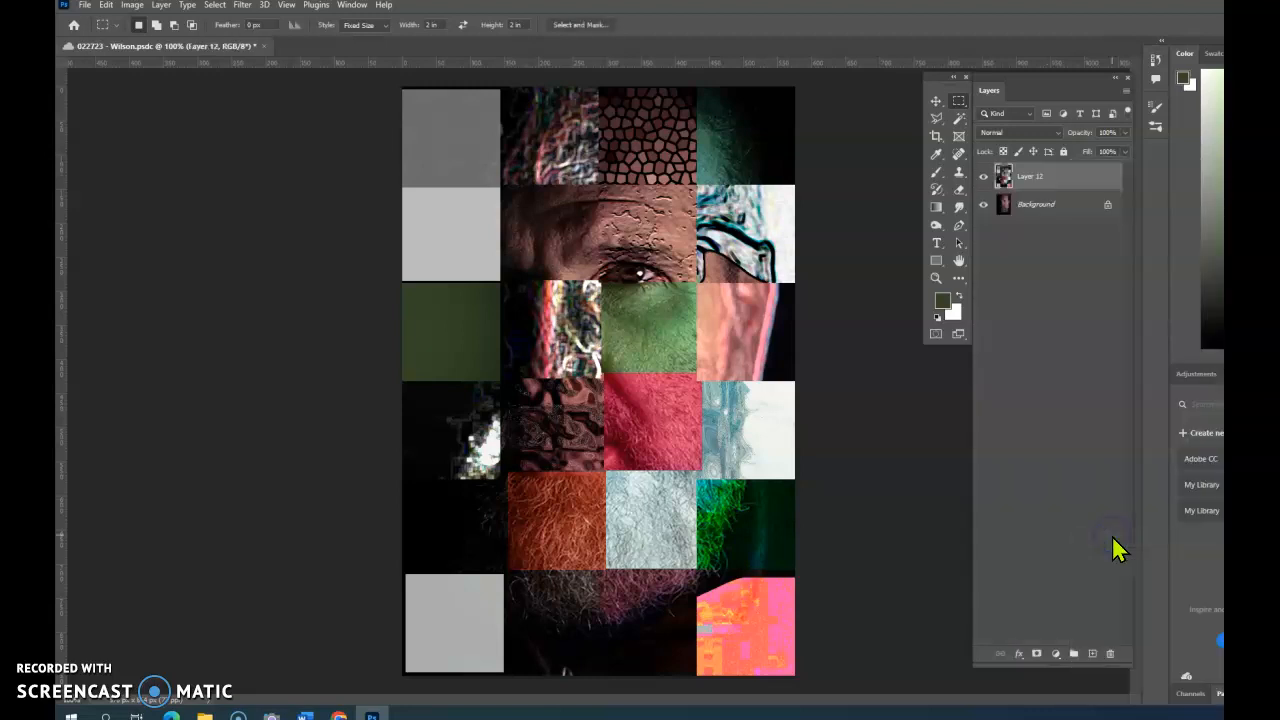
- Toggle the merged layer's visibility to compare the tiled artwork with the original portrait
{"action": "left_click", "coordinate": [983, 177]}
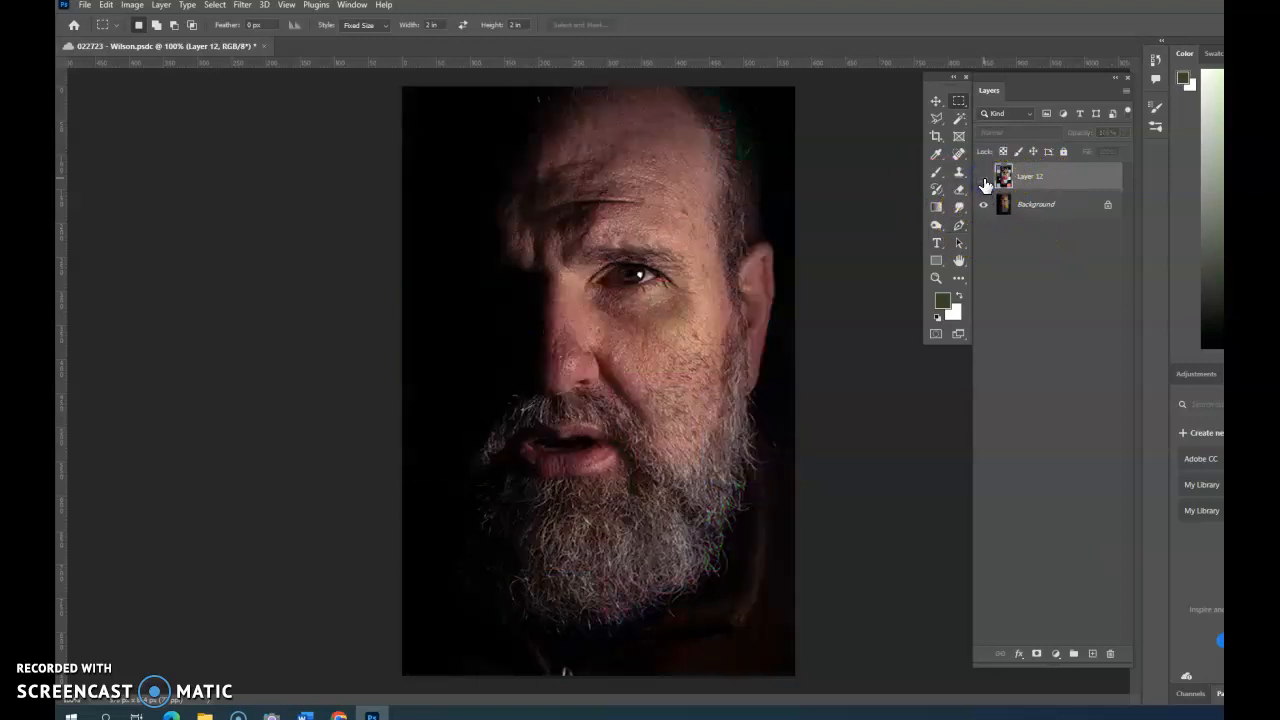
{"action": "left_click", "coordinate": [984, 180]}
{"action": "left_click", "coordinate": [984, 180]}
{"action": "left_click", "coordinate": [984, 180]}
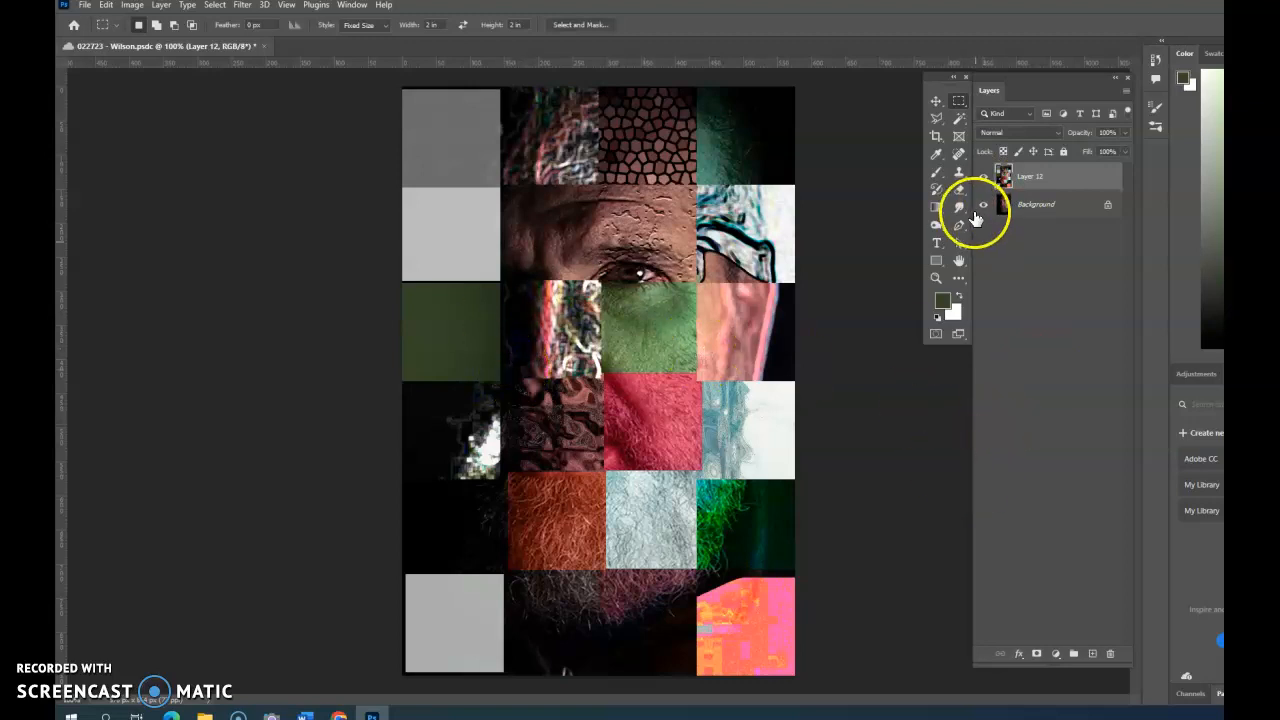
- Place a fixed-size 2 in by 2 in circular selection with the Elliptical Marquee over the gray top-left tile
{"action": "left_click_drag", "start_coordinate": [936, 75], "coordinate": [918, 256]}
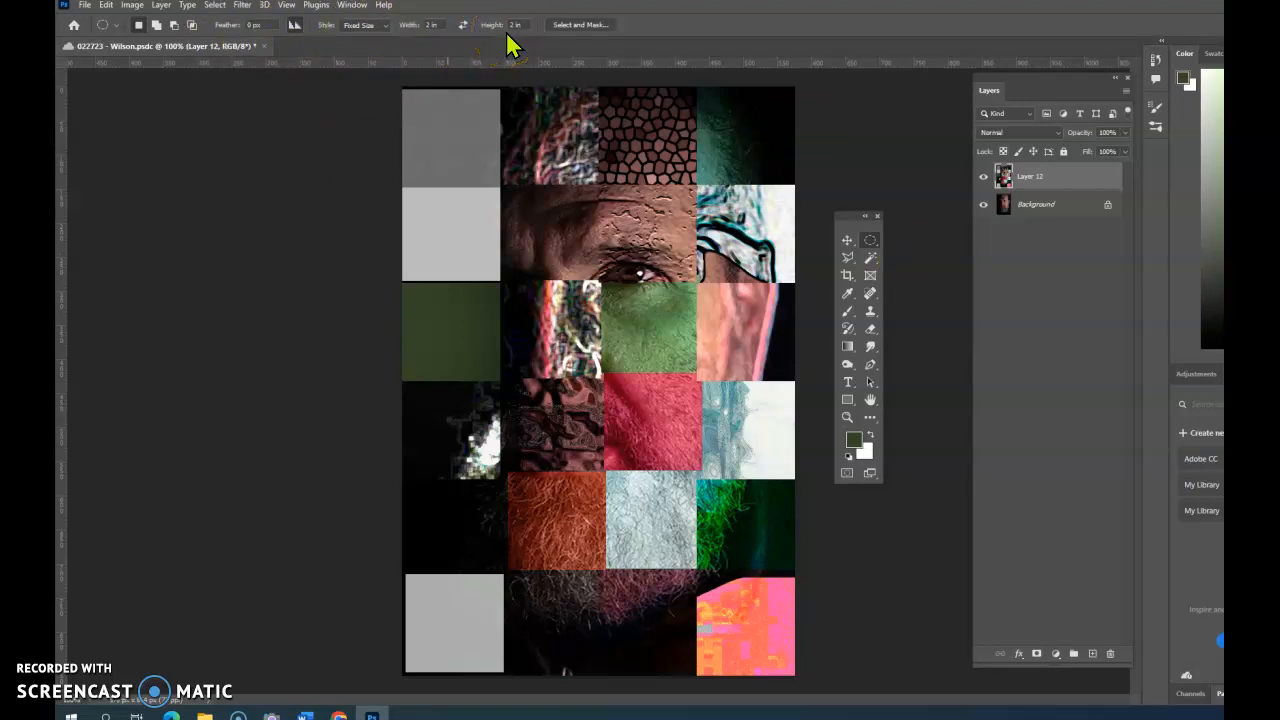
{"action": "left_click", "coordinate": [306, 243]}
{"action": "left_click", "coordinate": [422, 167]}
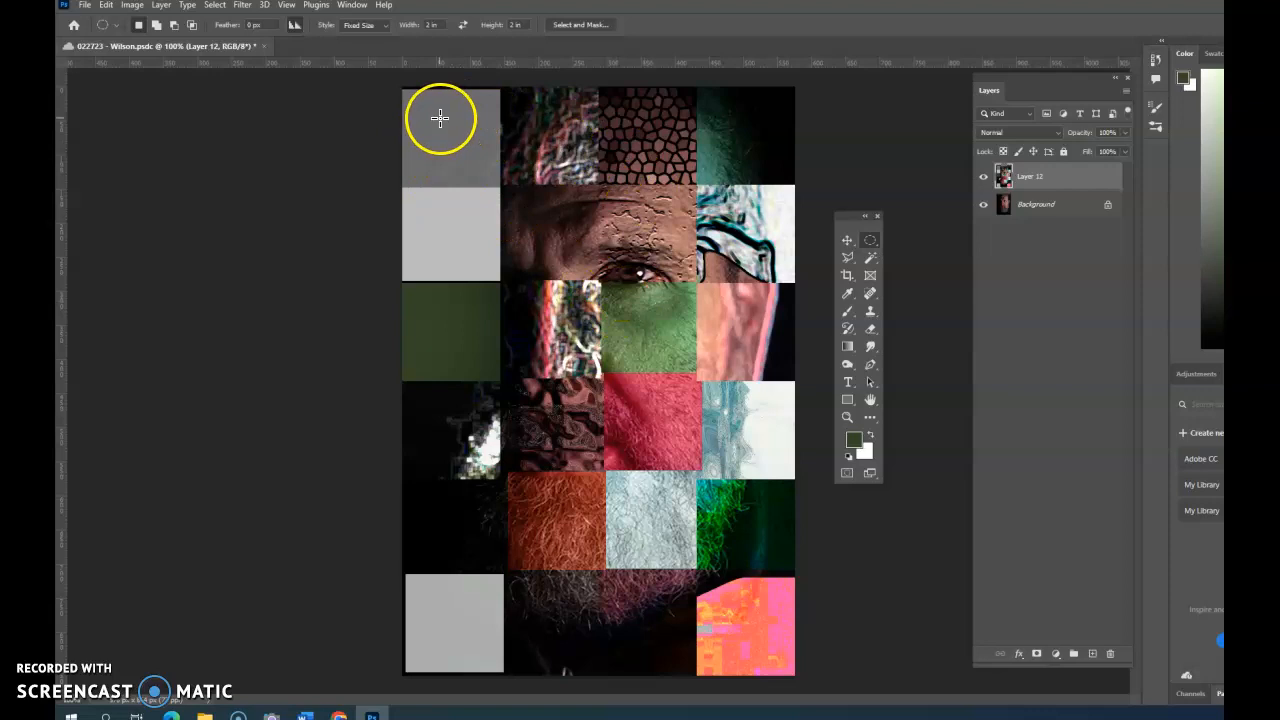
{"action": "left_click", "coordinate": [434, 121]}
{"action": "left_click_drag", "start_coordinate": [474, 120], "coordinate": [438, 94]}
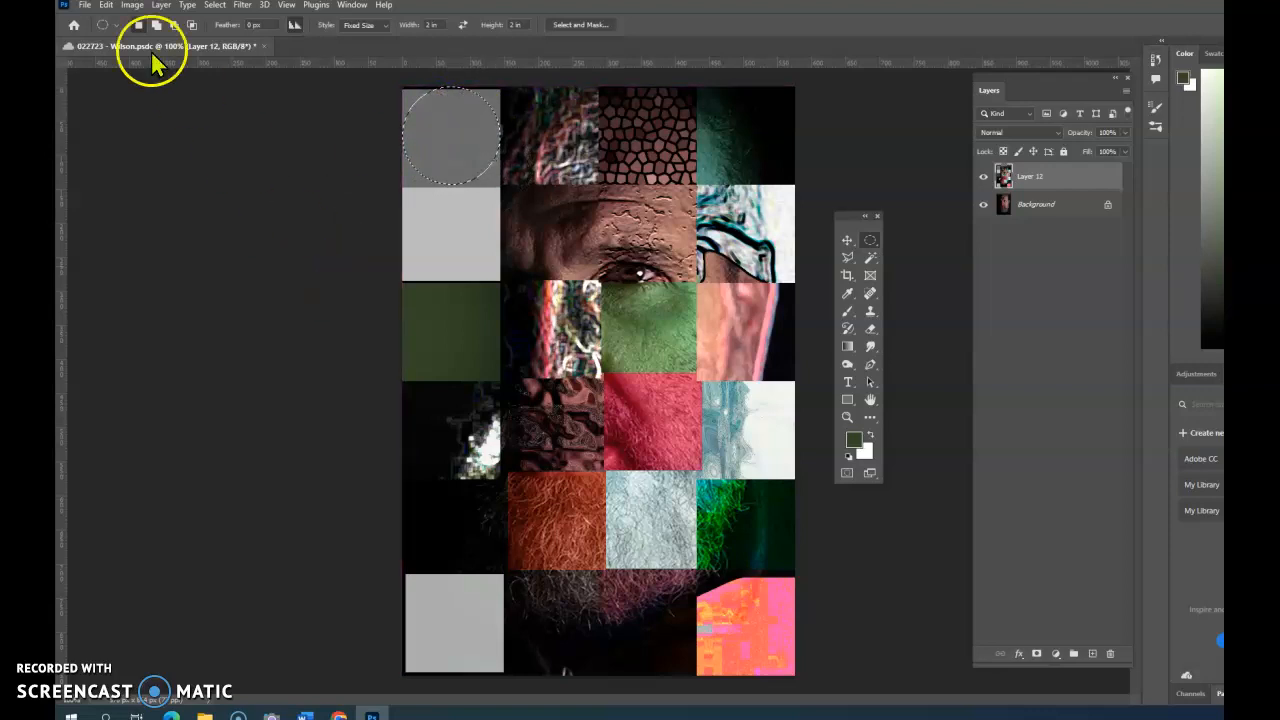
{"action": "left_click", "coordinate": [133, 6]}
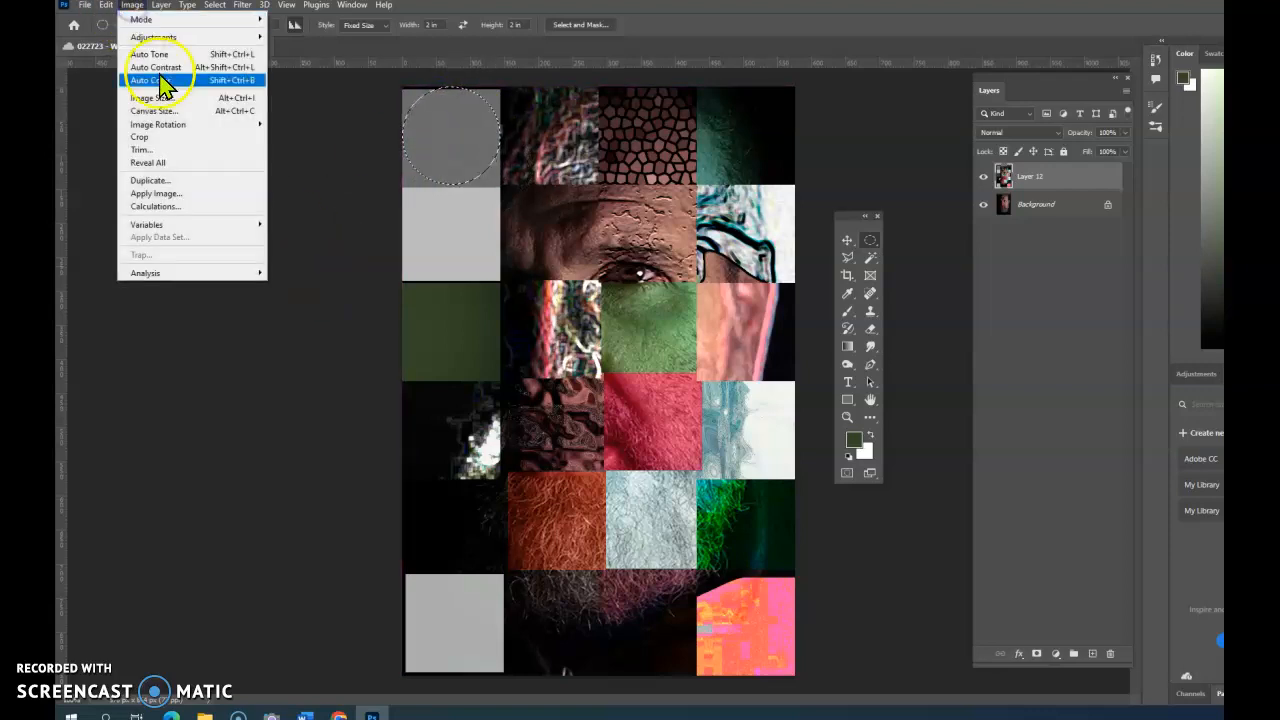
{"action": "left_click", "coordinate": [158, 38]}
{"action": "left_click", "coordinate": [288, 112]}
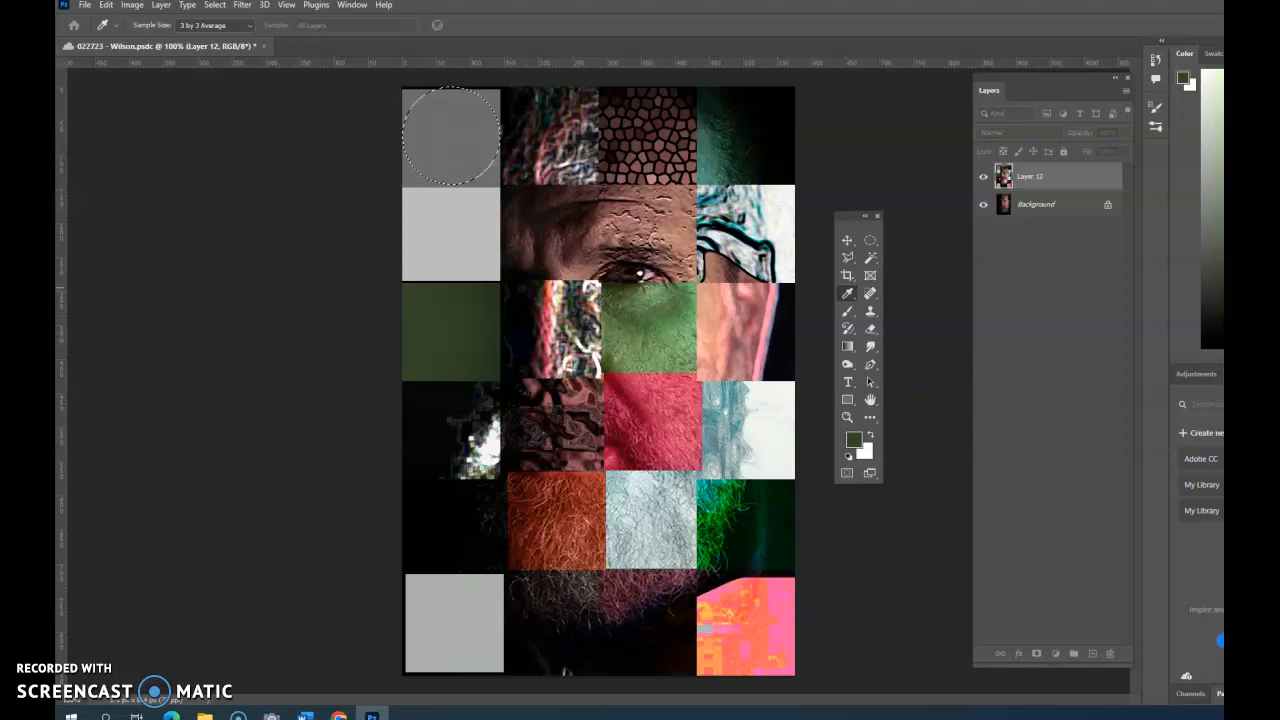
{"action": "key", "text": "m"}
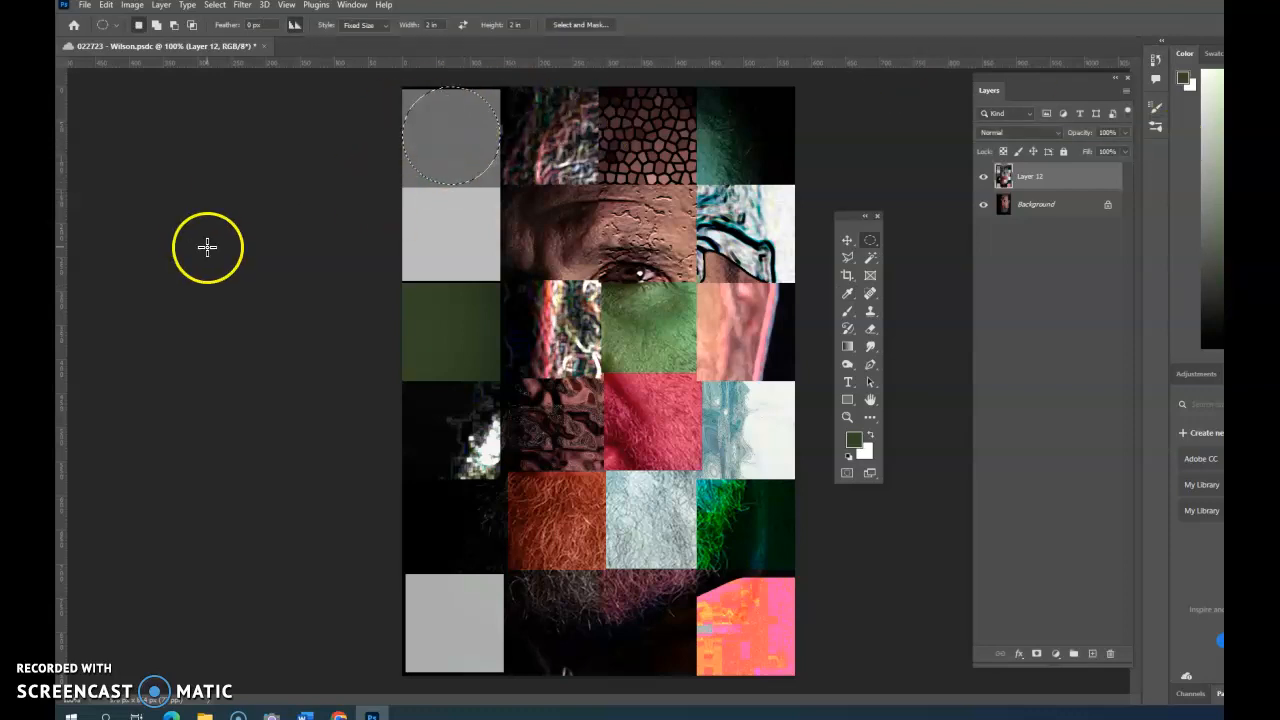
- Paint the circular selection in the top-left tile pink with the Brush at 43% opacity and deselect it
{"action": "key", "text": "b"}
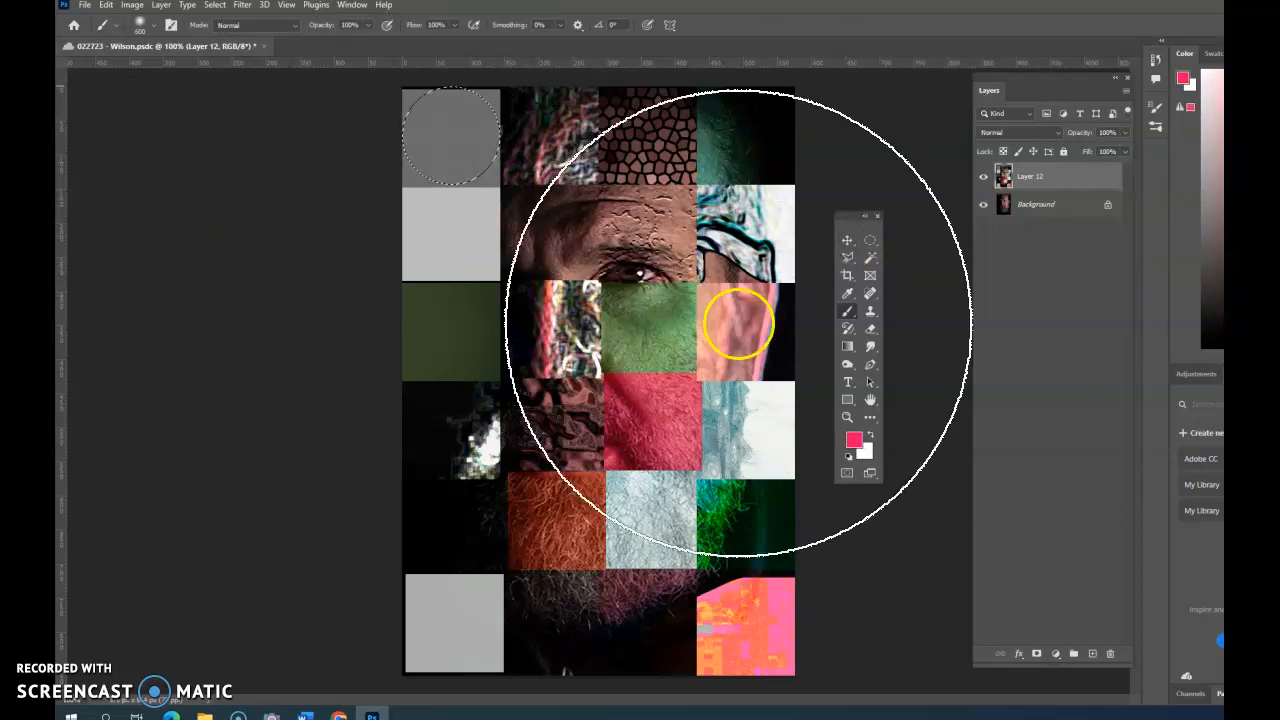
{"action": "left_click", "coordinate": [433, 166]}
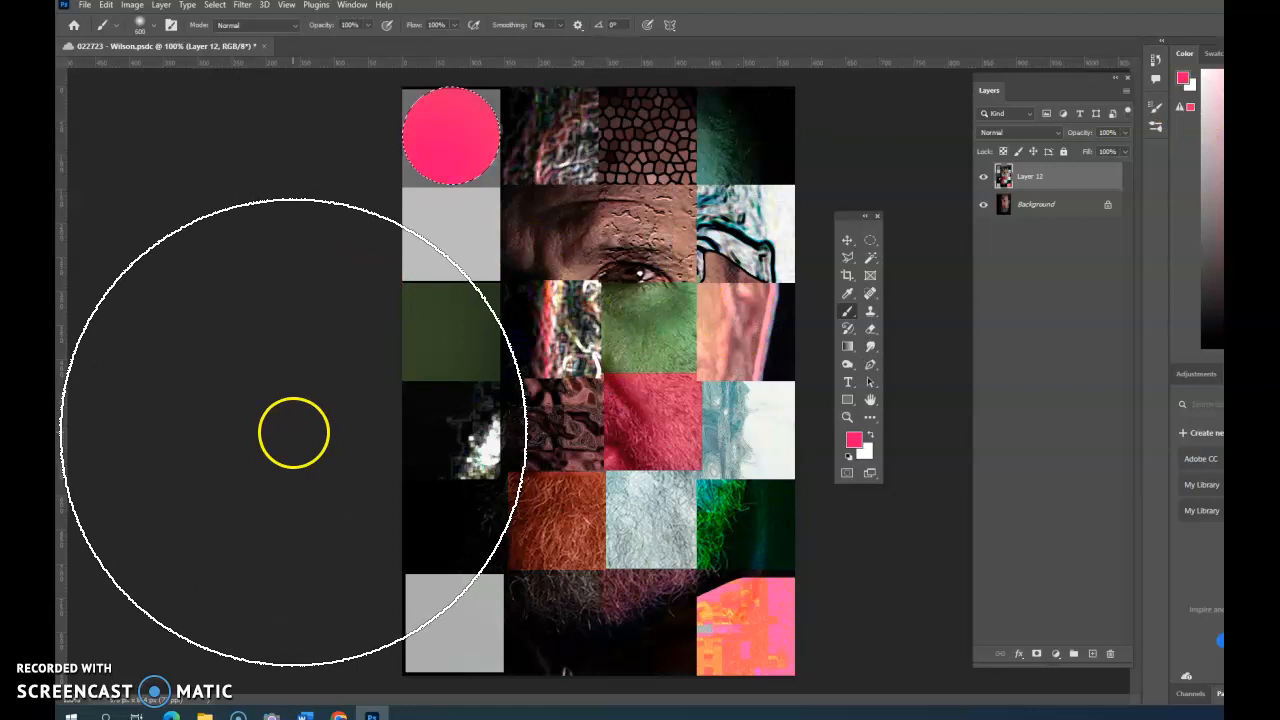
{"action": "key", "text": "ctrl+z"}
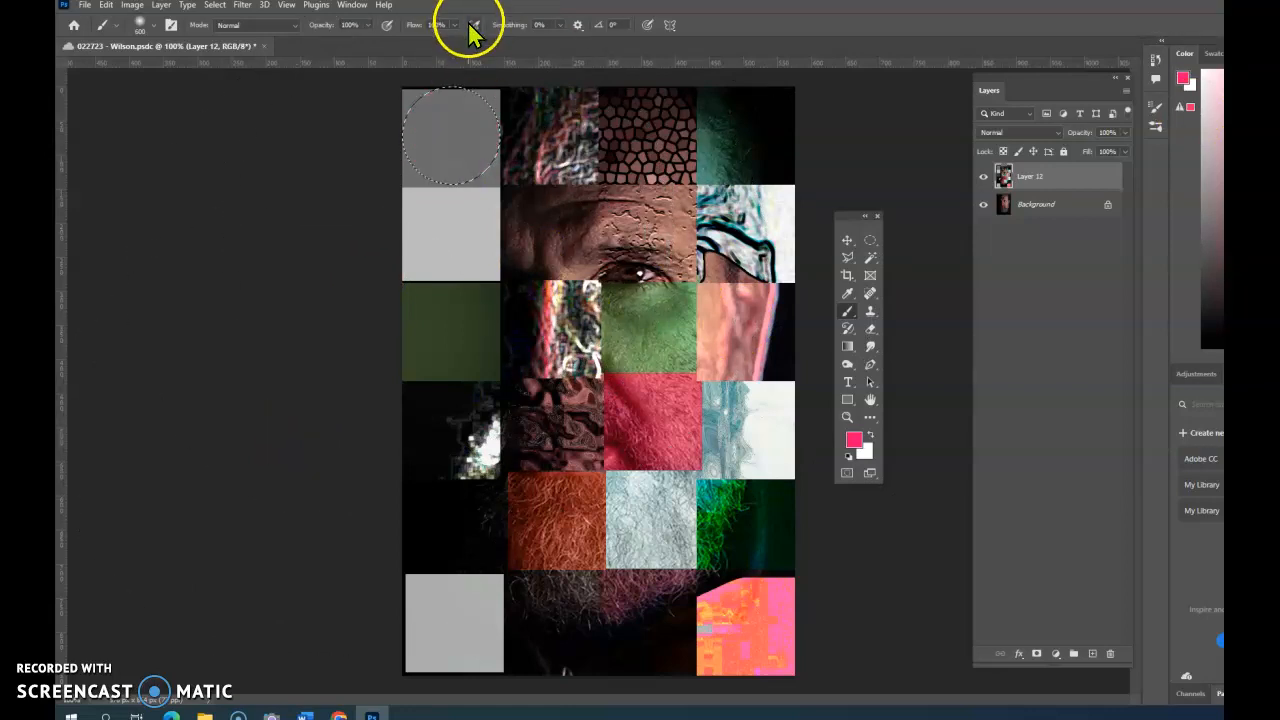
{"action": "left_click", "coordinate": [368, 25]}
{"action": "left_click_drag", "start_coordinate": [343, 42], "coordinate": [333, 37]}
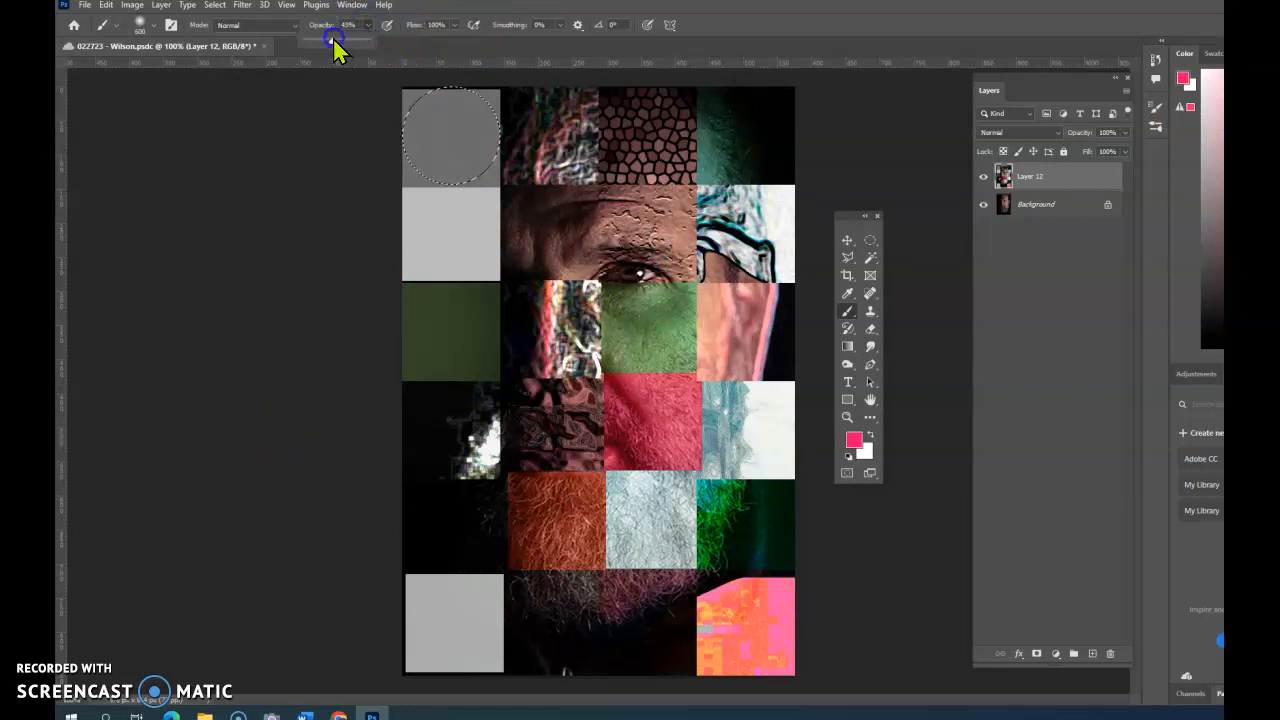
{"action": "left_click", "coordinate": [402, 108]}
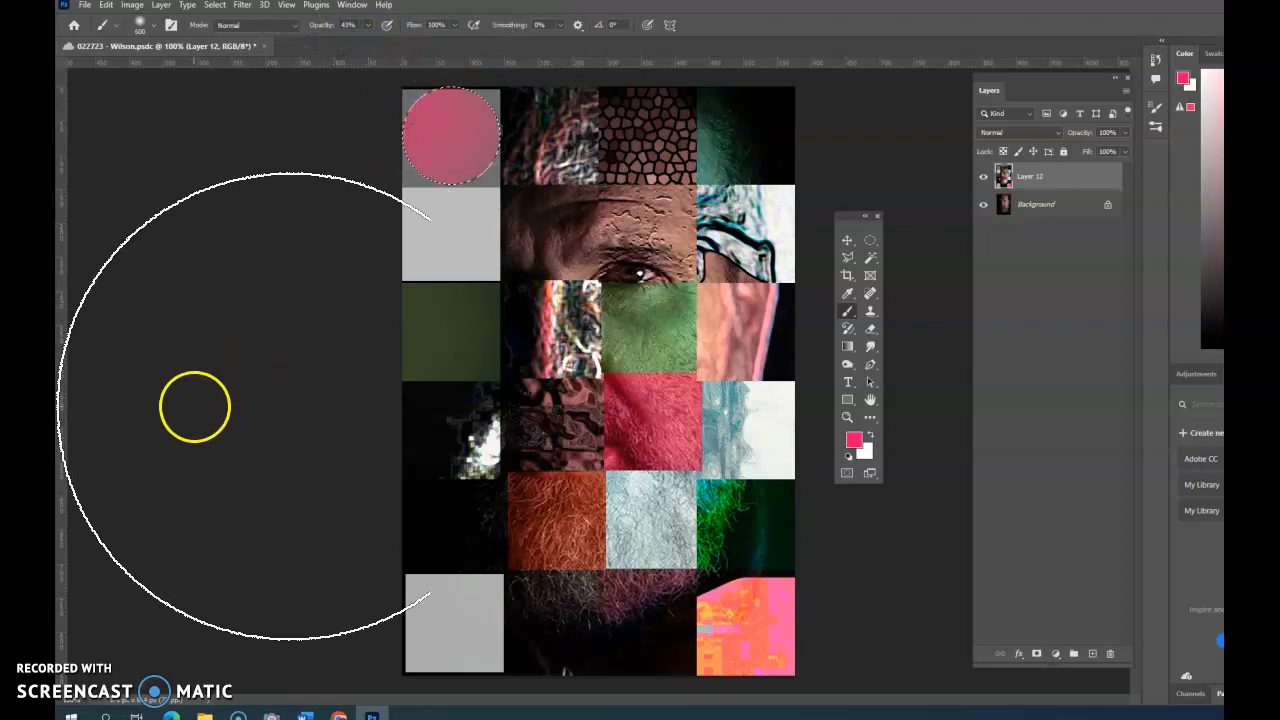
{"action": "key", "text": "ctrl+d"}
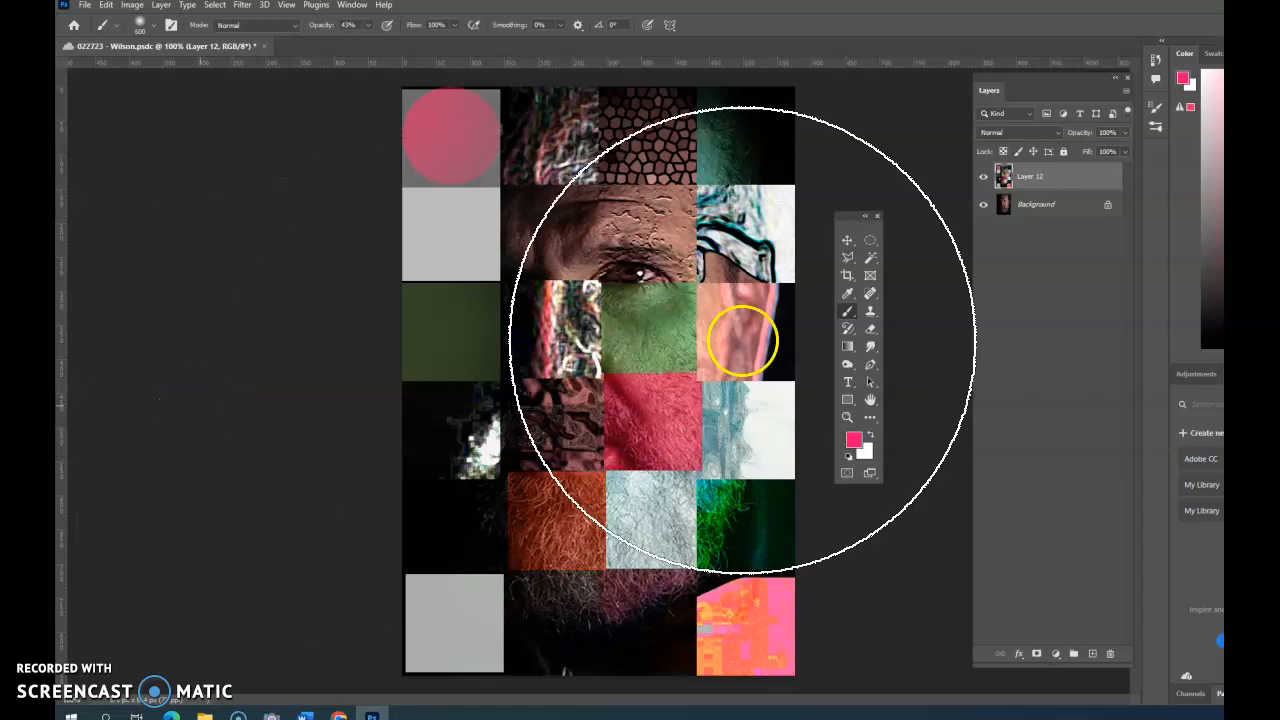
- Select a circle over the second tile of the top row and apply a stained-glass Filter Gallery effect with pink lines
{"action": "key", "text": "m"}
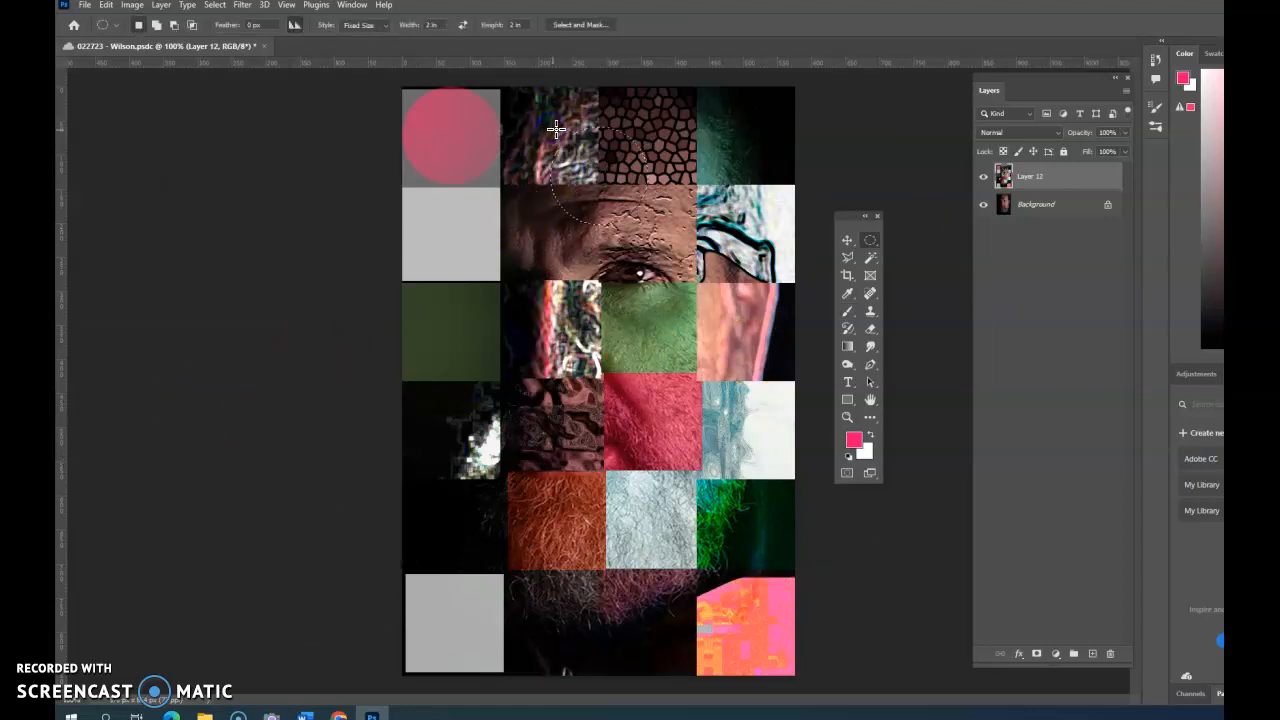
{"action": "left_click_drag", "start_coordinate": [575, 143], "coordinate": [525, 100]}
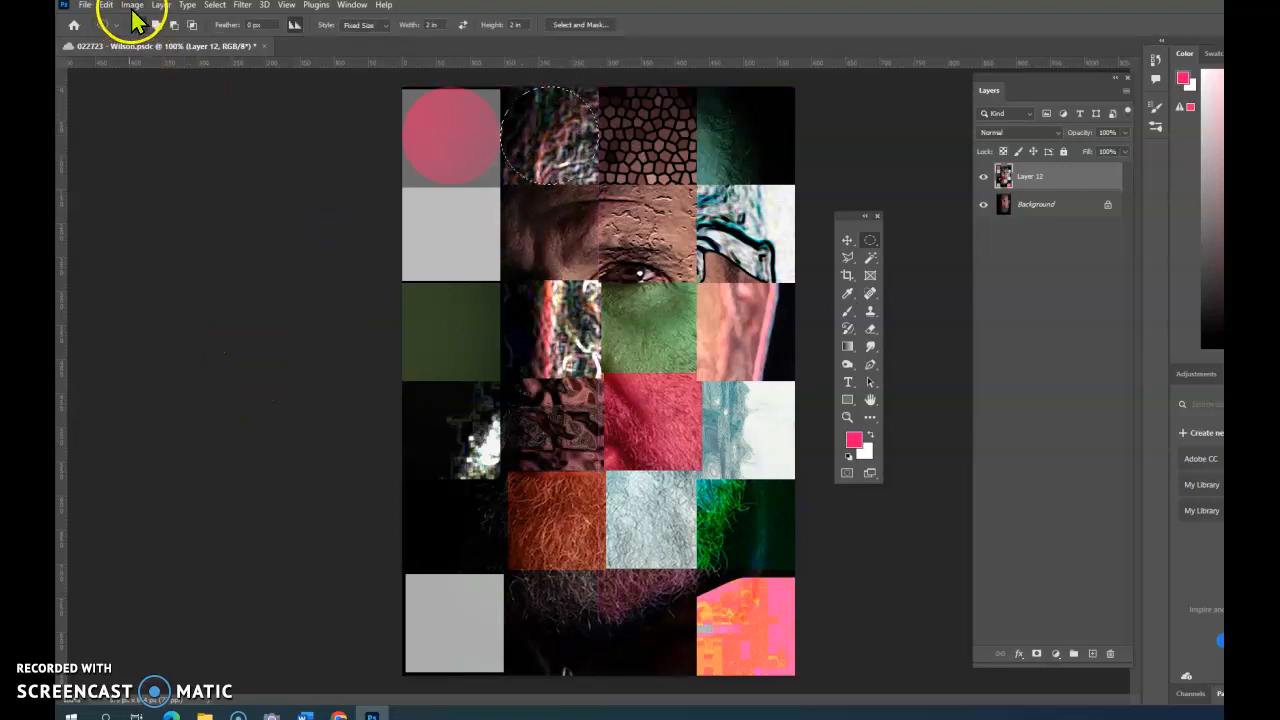
{"action": "left_click", "coordinate": [242, 5]}
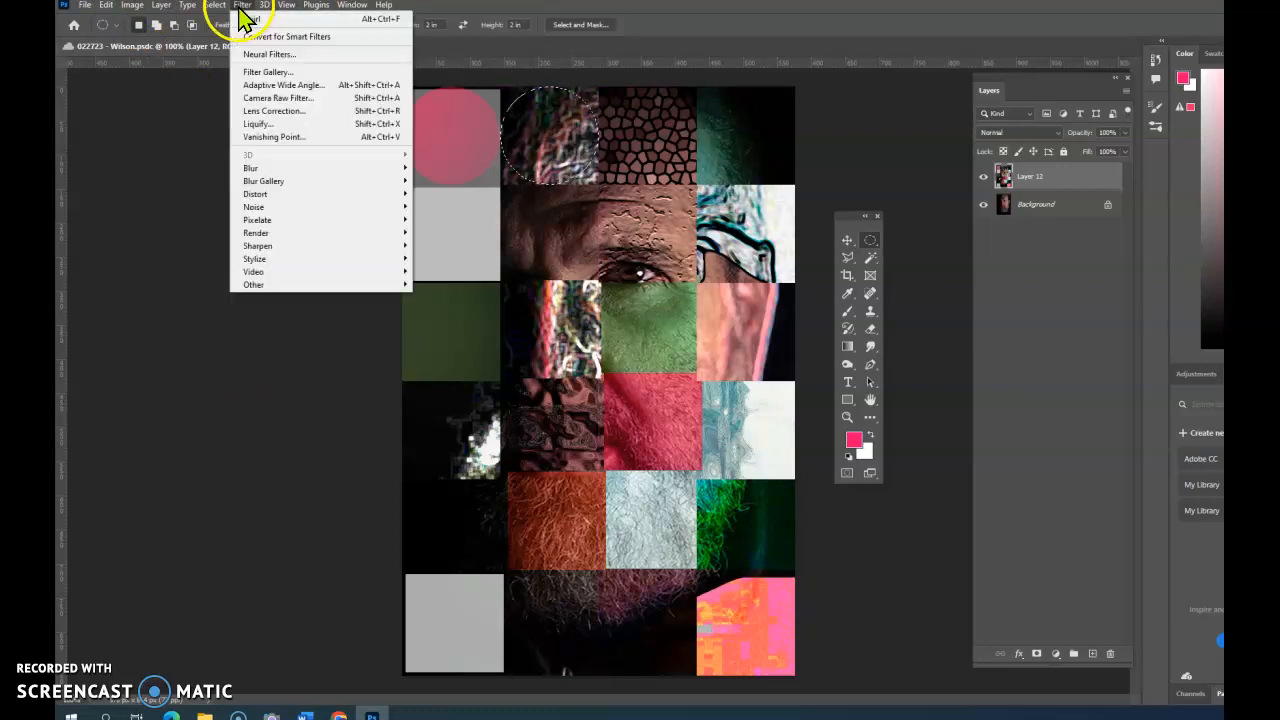
{"action": "left_click", "coordinate": [268, 78]}
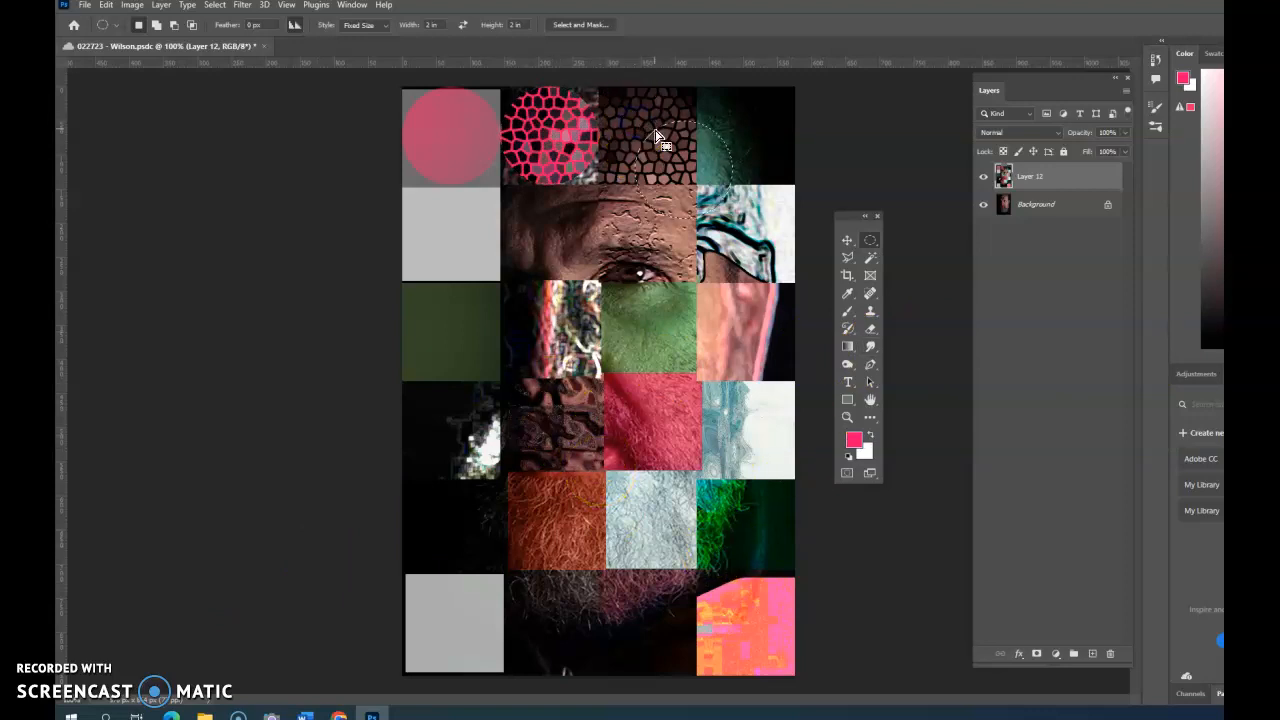
- Invert the colors inside circular selections over the third and fourth tiles of the top row
{"action": "left_click_drag", "start_coordinate": [647, 124], "coordinate": [620, 100]}
{"action": "key", "text": "ctrl+i"}
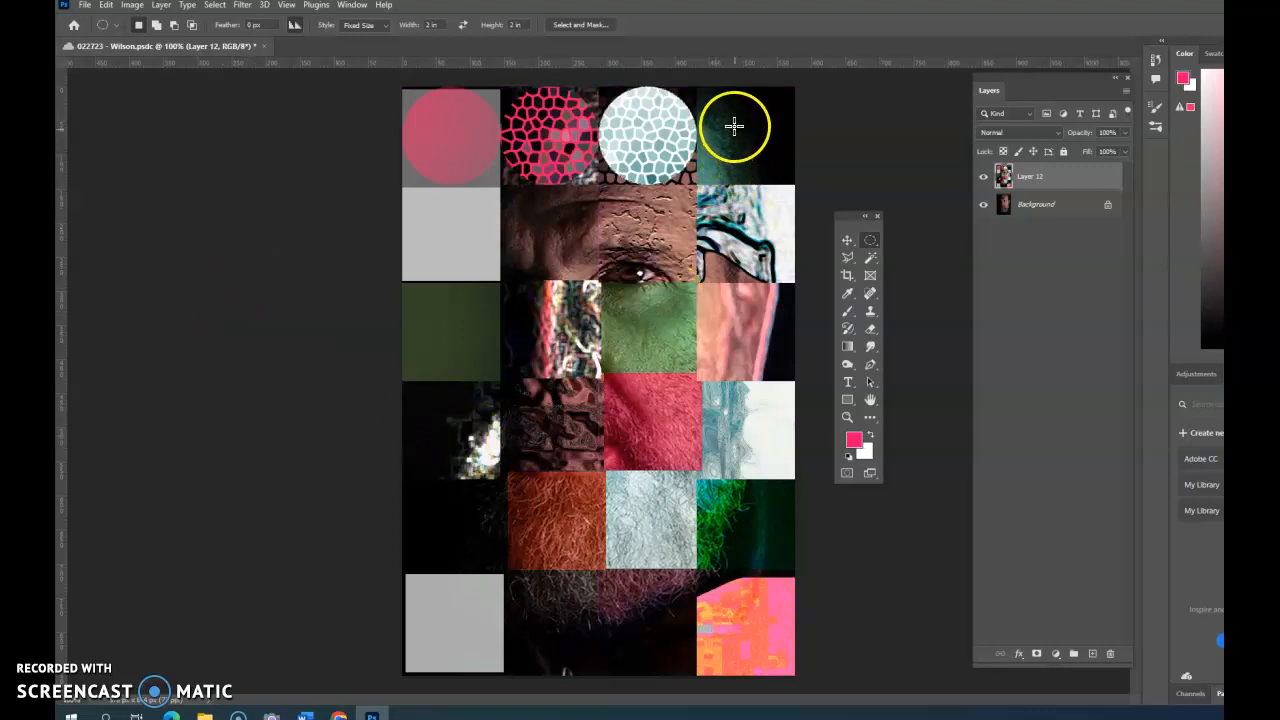
{"action": "left_click_drag", "start_coordinate": [750, 137], "coordinate": [718, 101]}
{"action": "key", "text": "ctrl+i"}
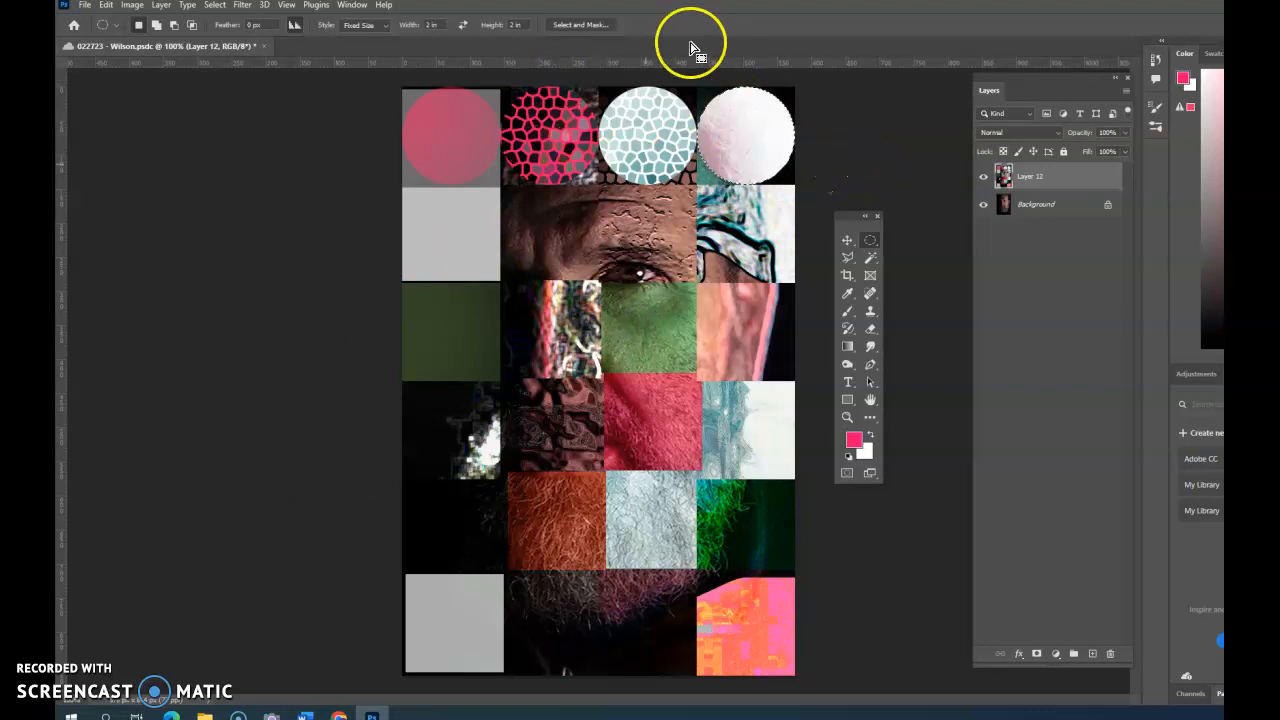
- Intensify the pink tones of the circle in the top-right tile with a Hue/Saturation adjustment
{"action": "left_click", "coordinate": [133, 5]}
{"action": "mouse_move", "coordinate": [153, 40]}
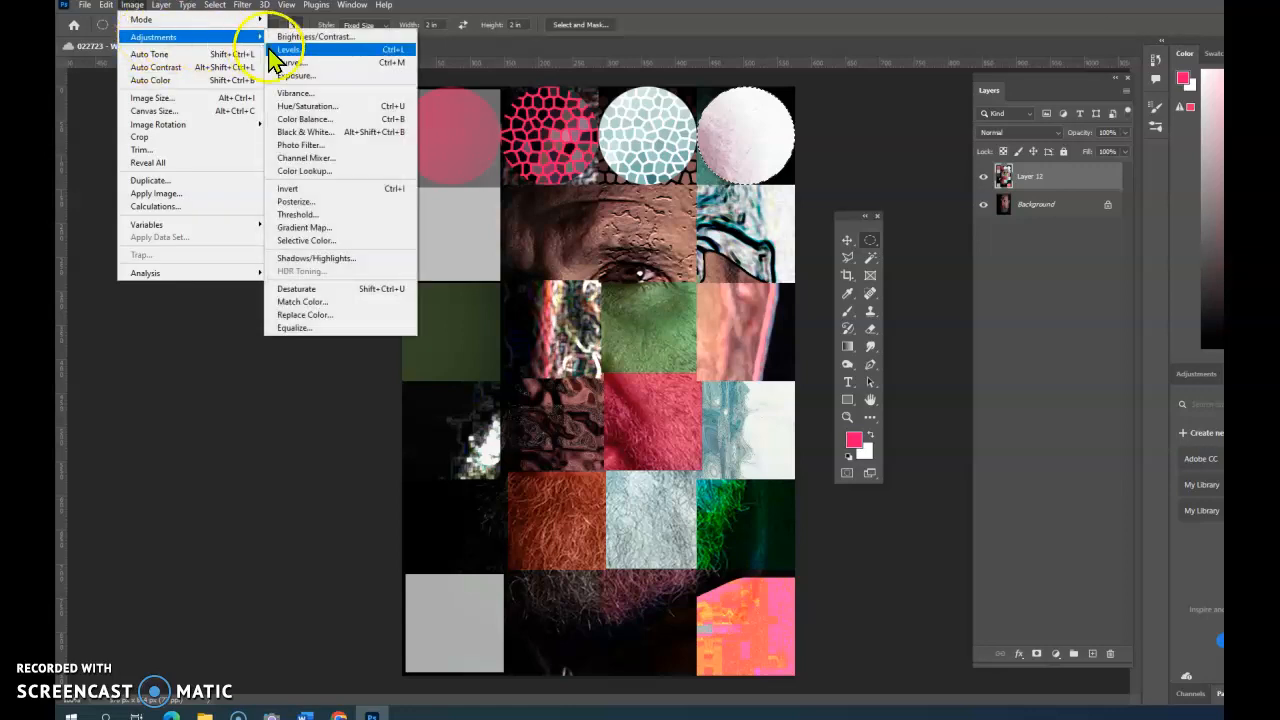
{"action": "left_click", "coordinate": [308, 106]}
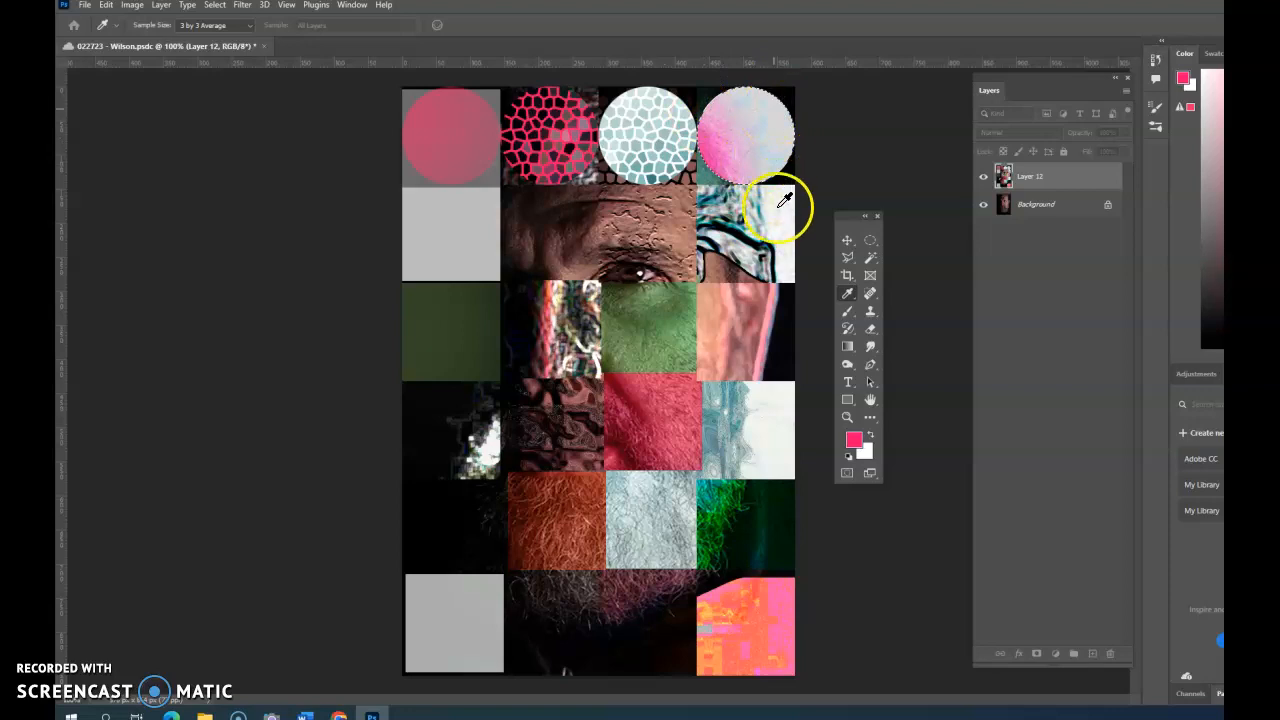
{"action": "left_click", "coordinate": [792, 215]}
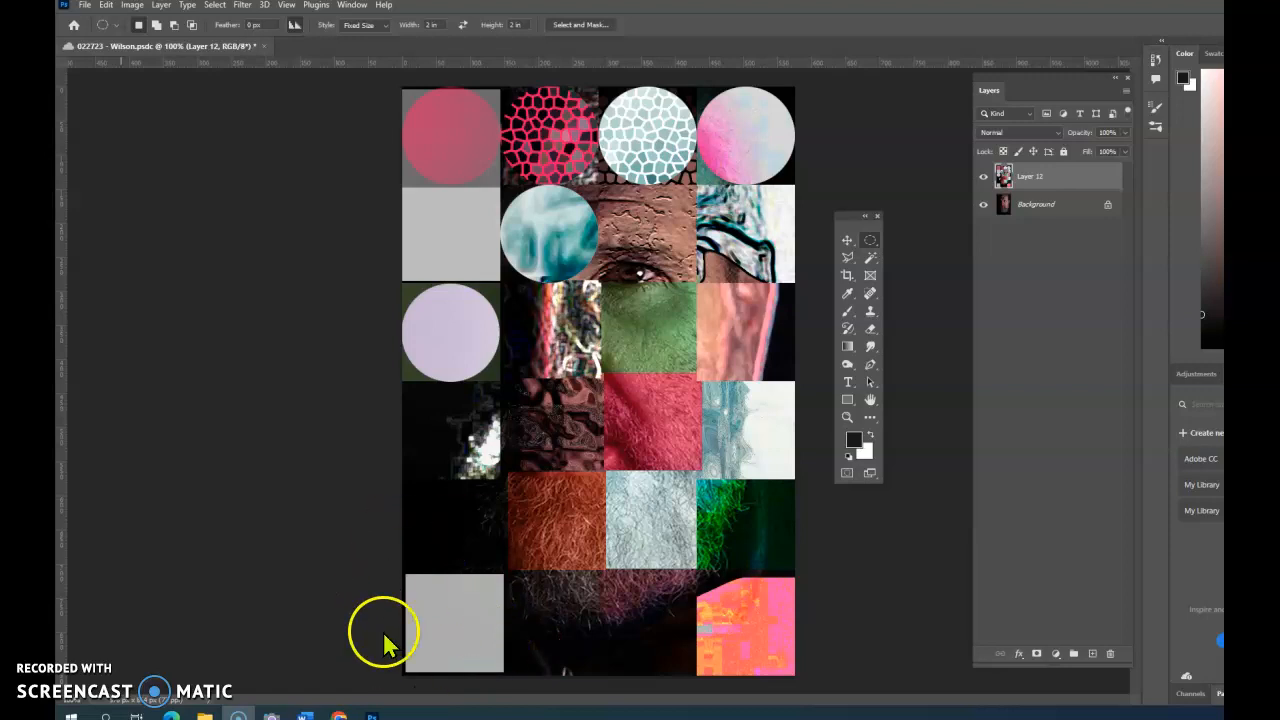
- Duplicate the Background layer and select the entire canvas
{"action": "left_click", "coordinate": [1053, 207]}
{"action": "right_click", "coordinate": [1053, 207]}
{"action": "left_click", "coordinate": [1087, 233]}
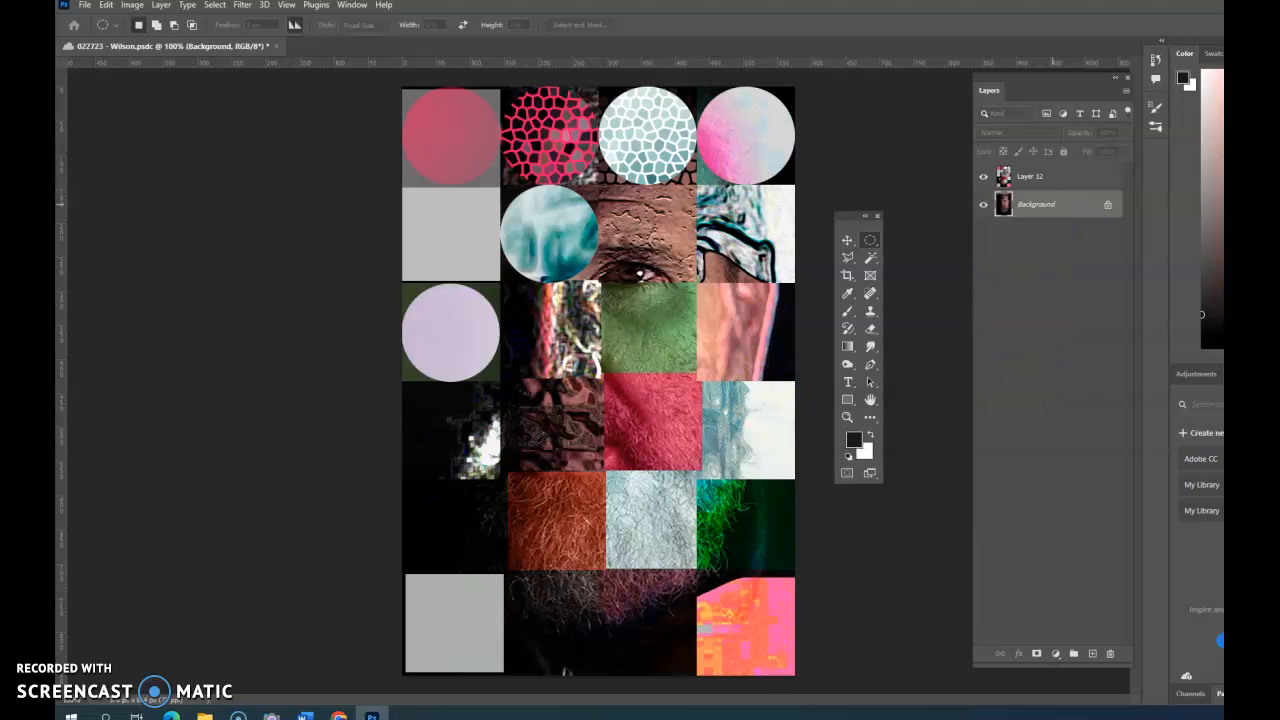
{"action": "key", "text": "Return"}
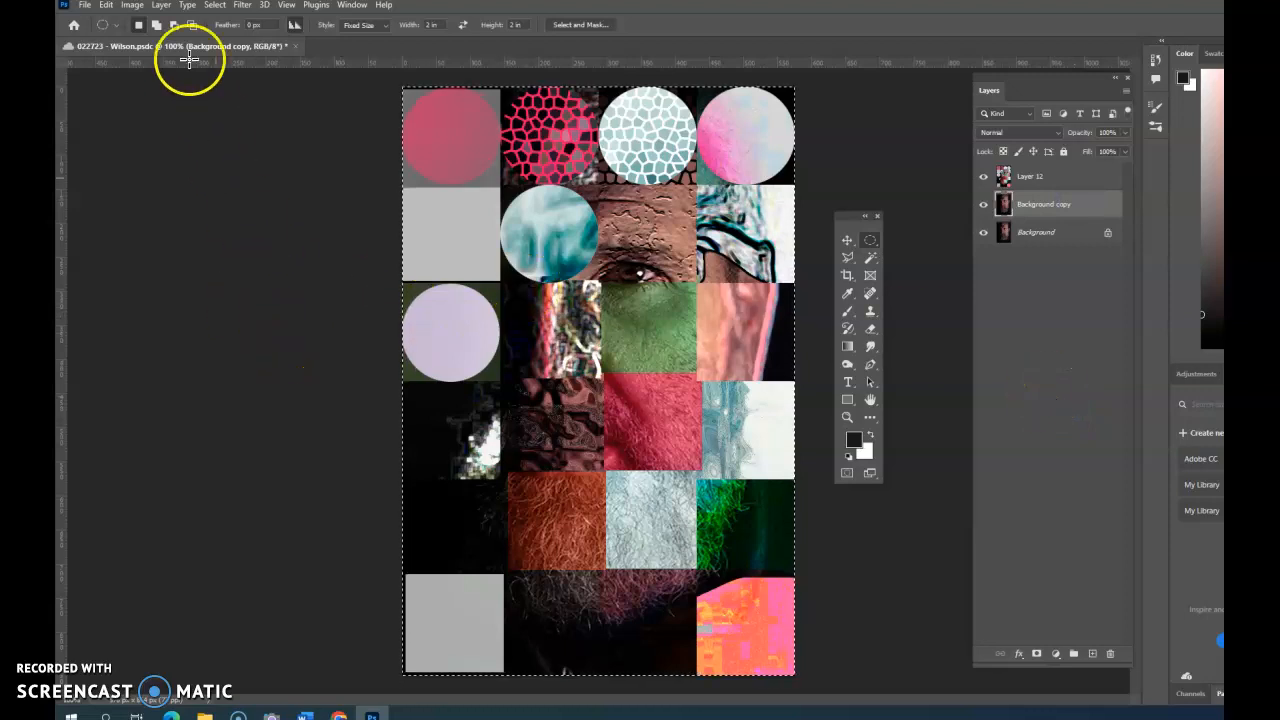
{"action": "left_click", "coordinate": [106, 6]}
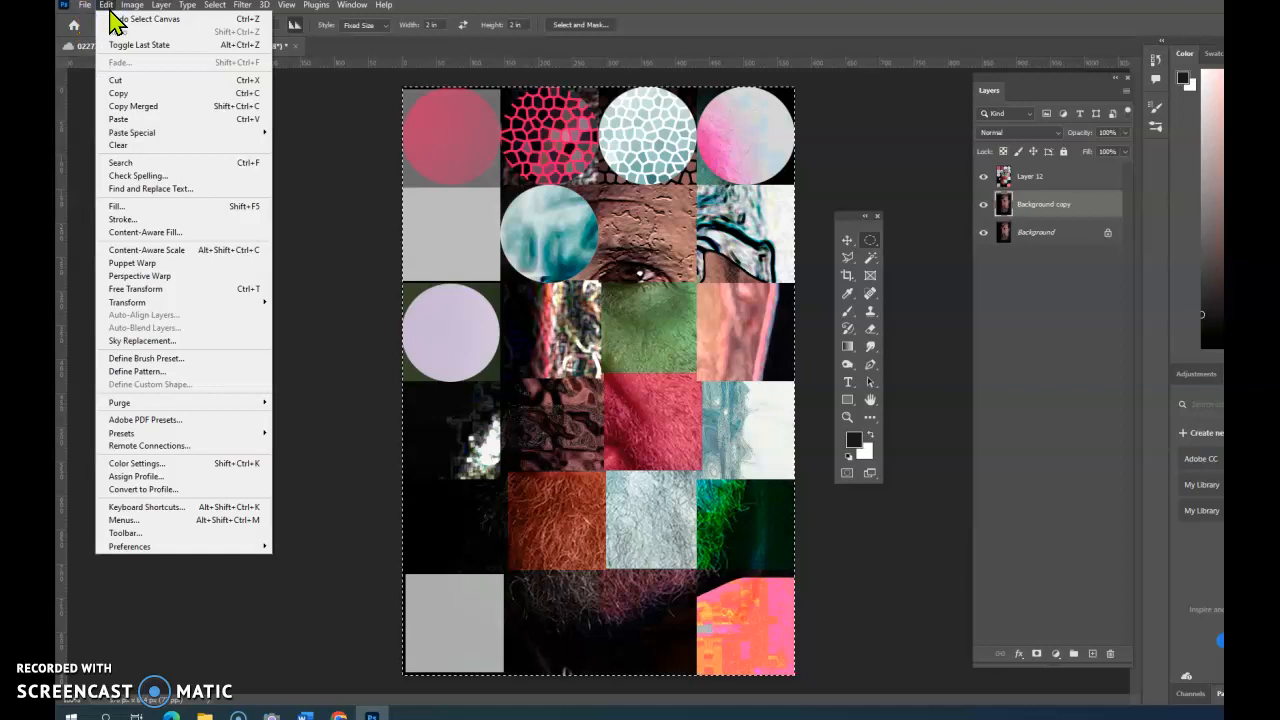
{"action": "left_click", "coordinate": [165, 360]}
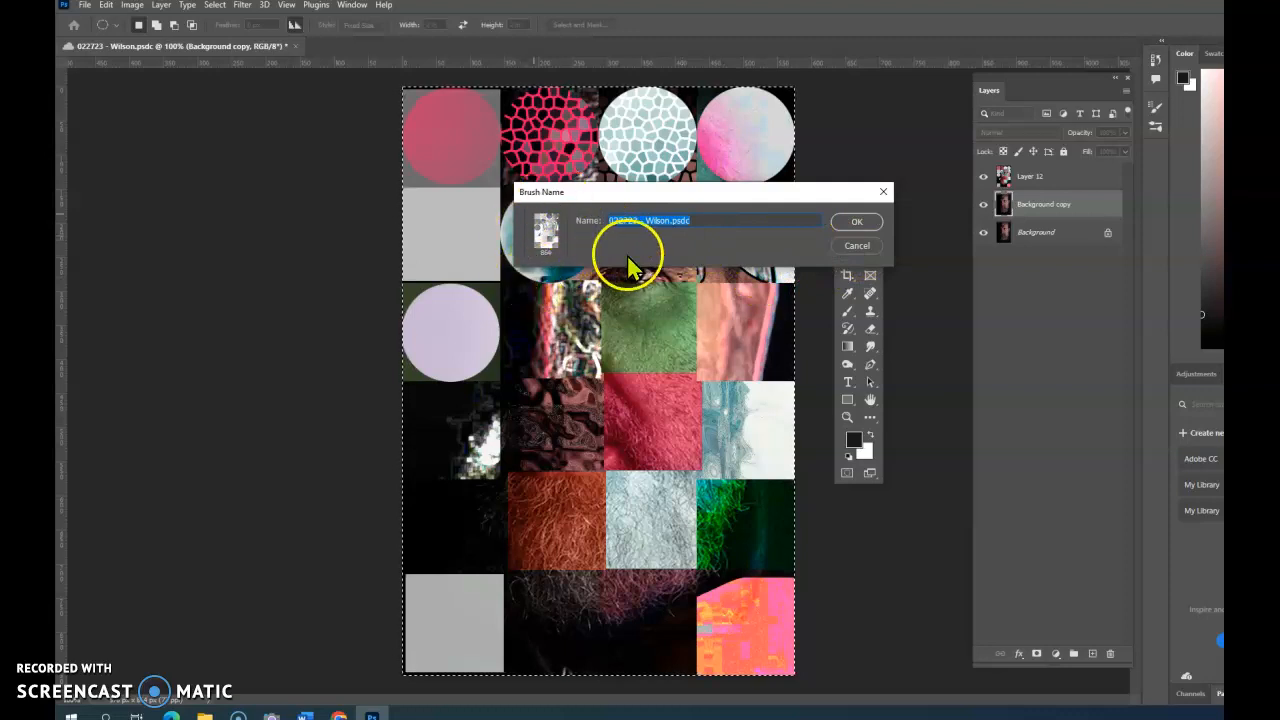
{"action": "left_click", "coordinate": [857, 246]}
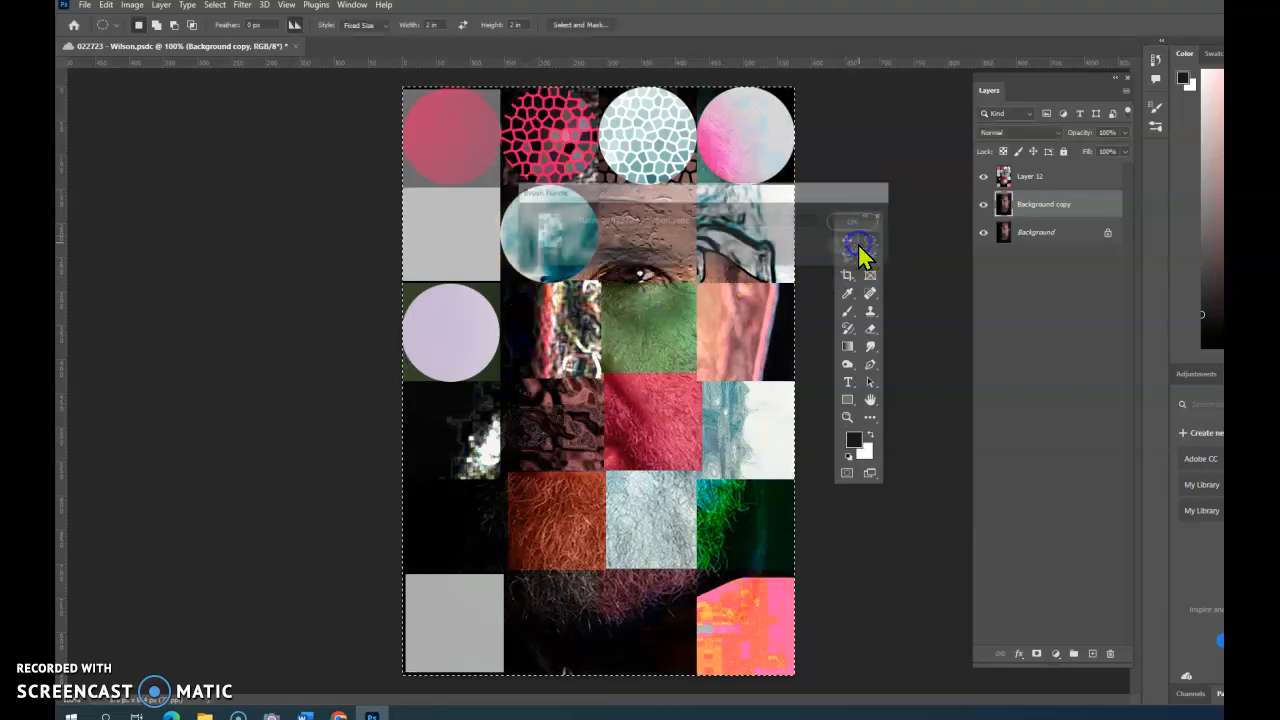
- Hide Layer 12, define the full portrait as a brush preset with its default name, and show Layer 12 again
{"action": "left_click", "coordinate": [984, 177]}
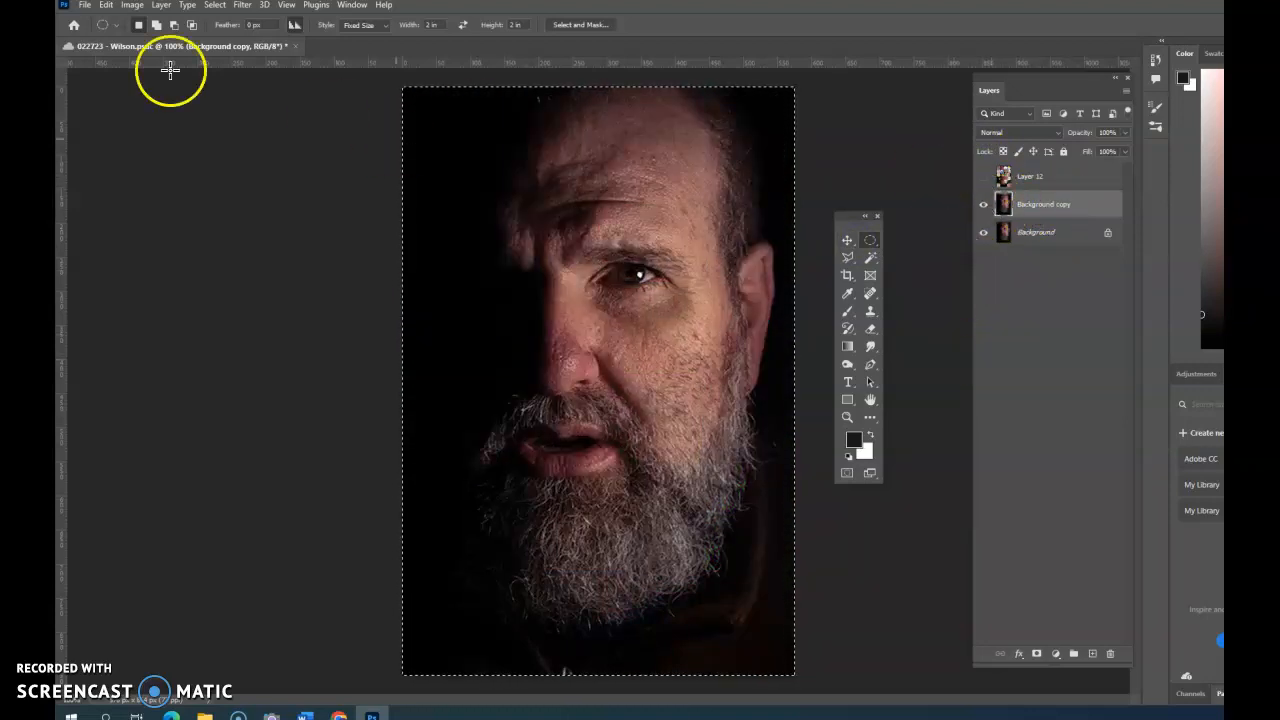
{"action": "left_click", "coordinate": [106, 5]}
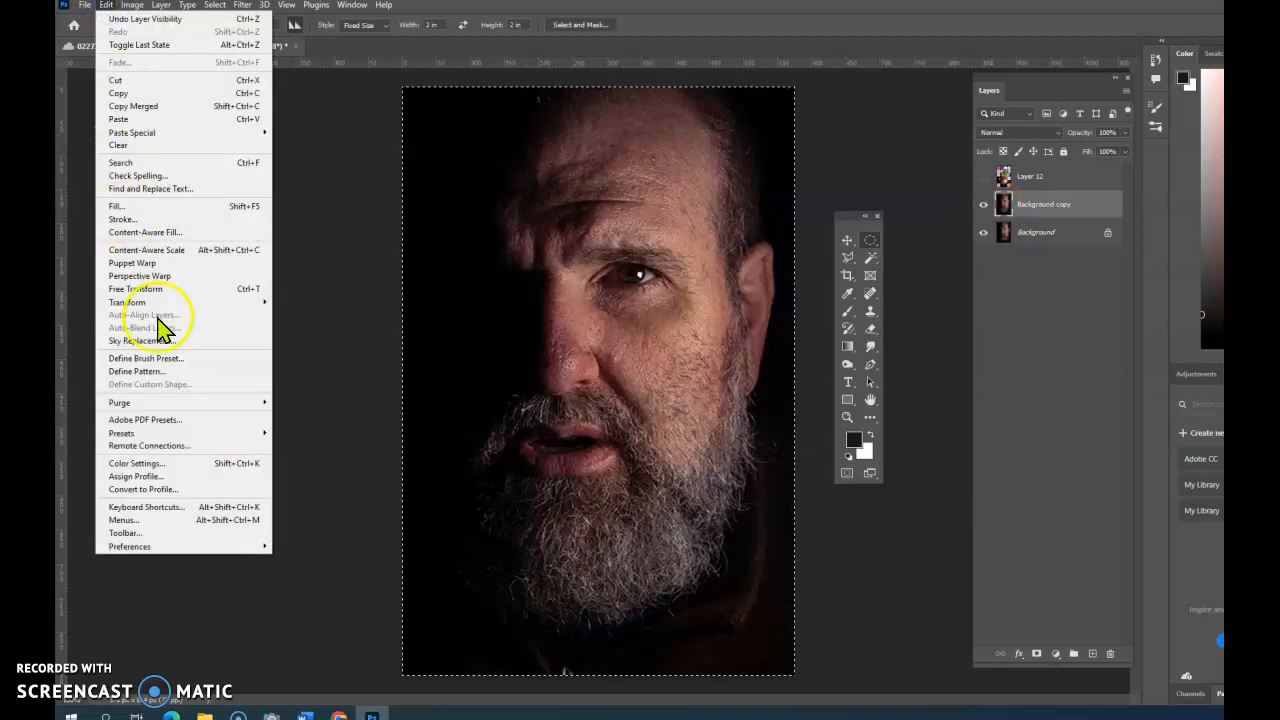
{"action": "left_click", "coordinate": [155, 359]}
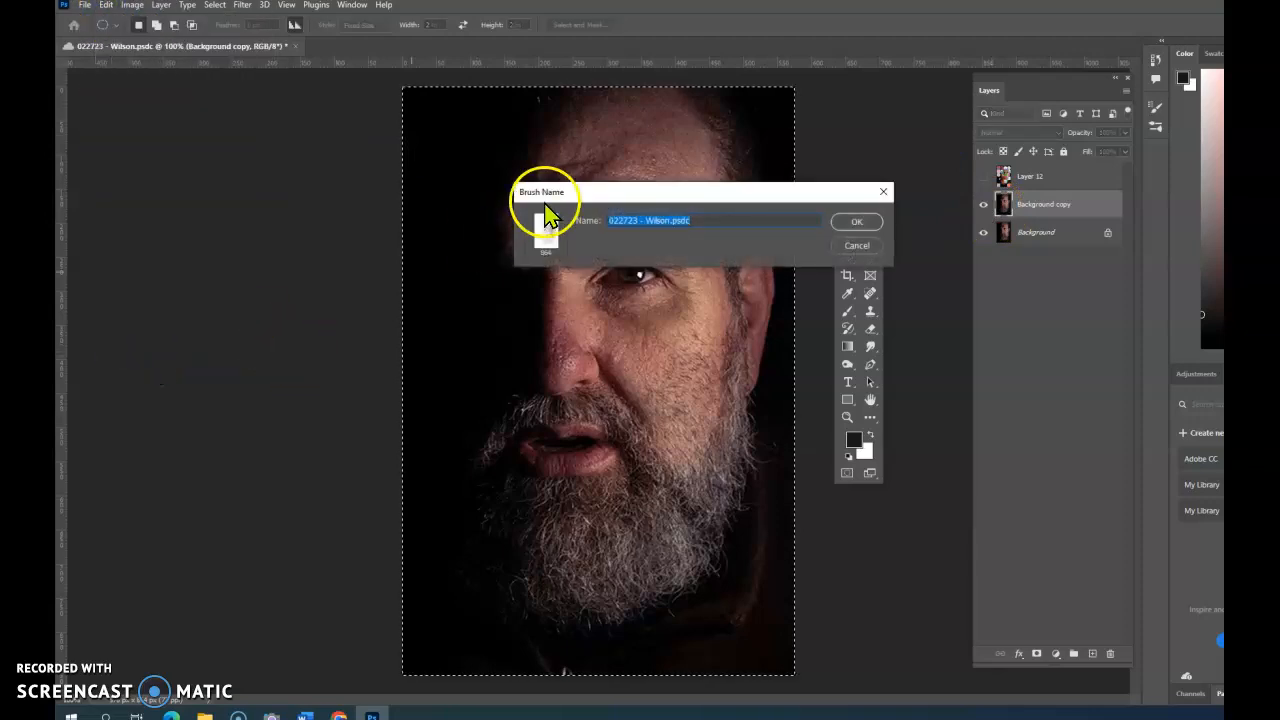
{"action": "left_click", "coordinate": [864, 223]}
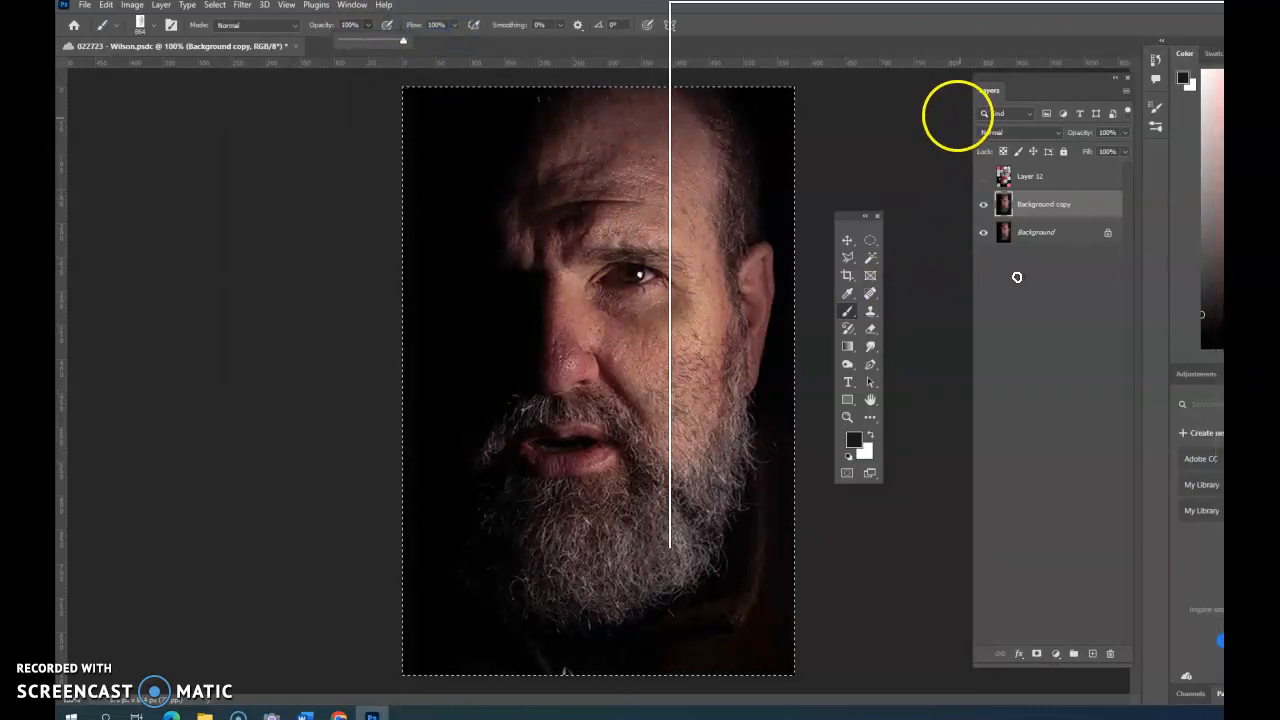
{"action": "left_click", "coordinate": [983, 177]}
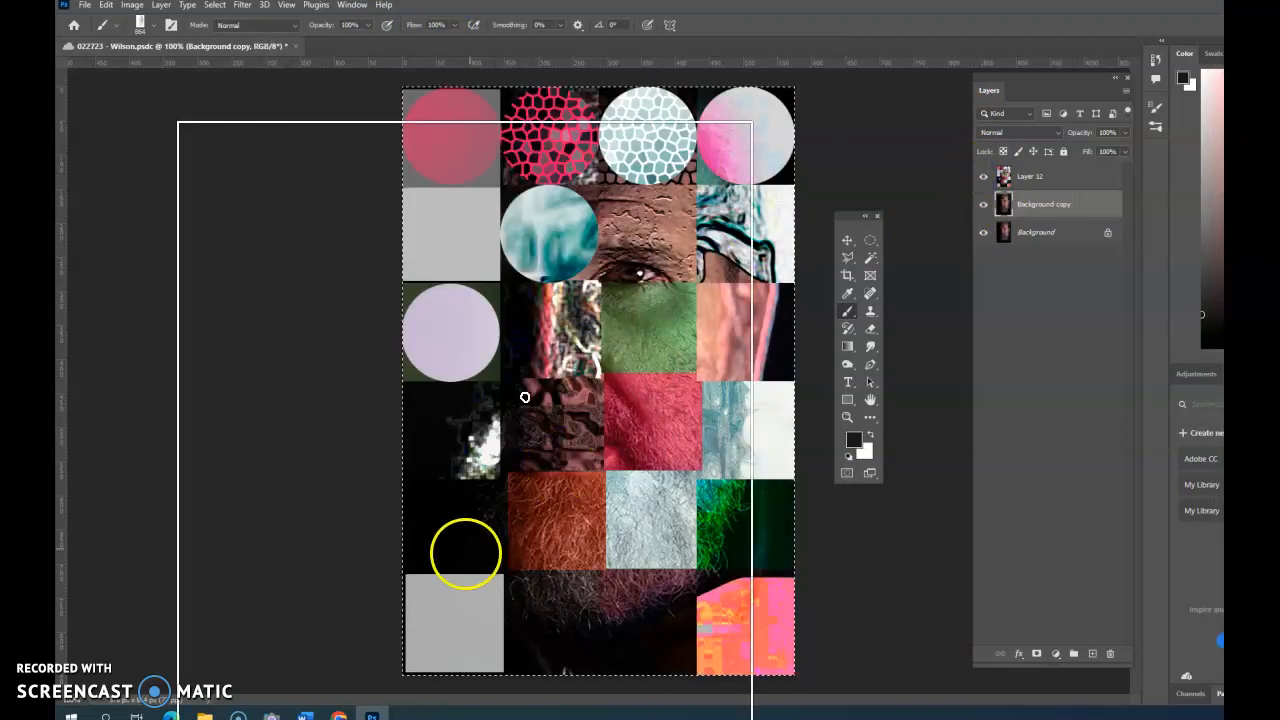
- Reduce the portrait brush to size 175 and set the foreground color to bright magenta
{"action": "key", "text": "bracketleft"}
{"action": "key", "text": "bracketleft"}
{"action": "key", "text": "bracketleft"}
{"action": "key", "text": "bracketleft"}
{"action": "key", "text": "bracketleft"}
{"action": "key", "text": "bracketleft"}
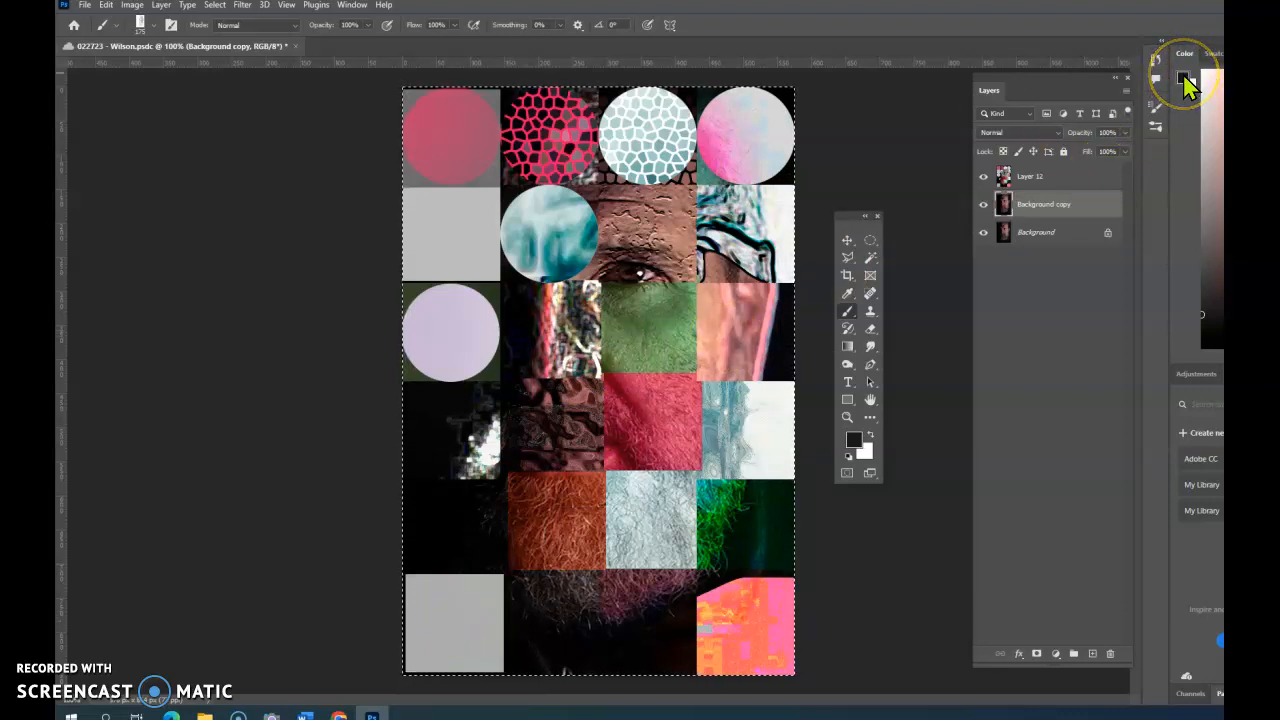
{"action": "key", "text": "i"}
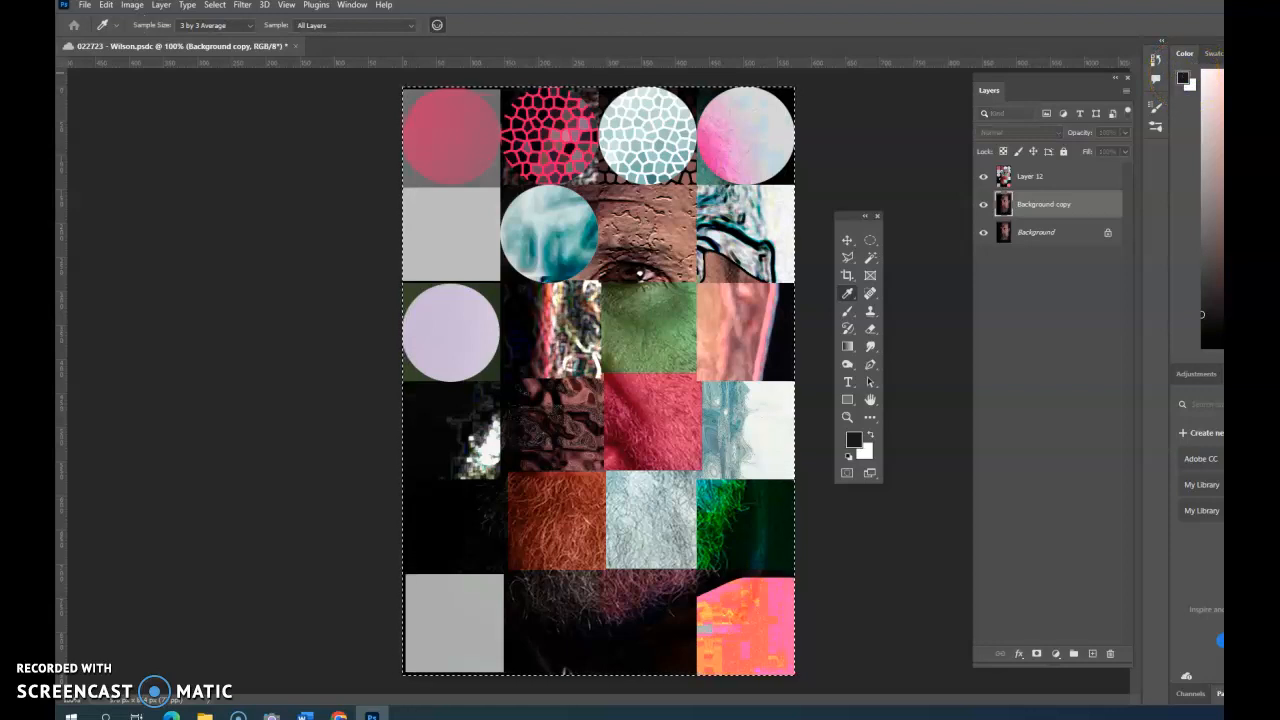
{"action": "left_click", "coordinate": [130, 675]}
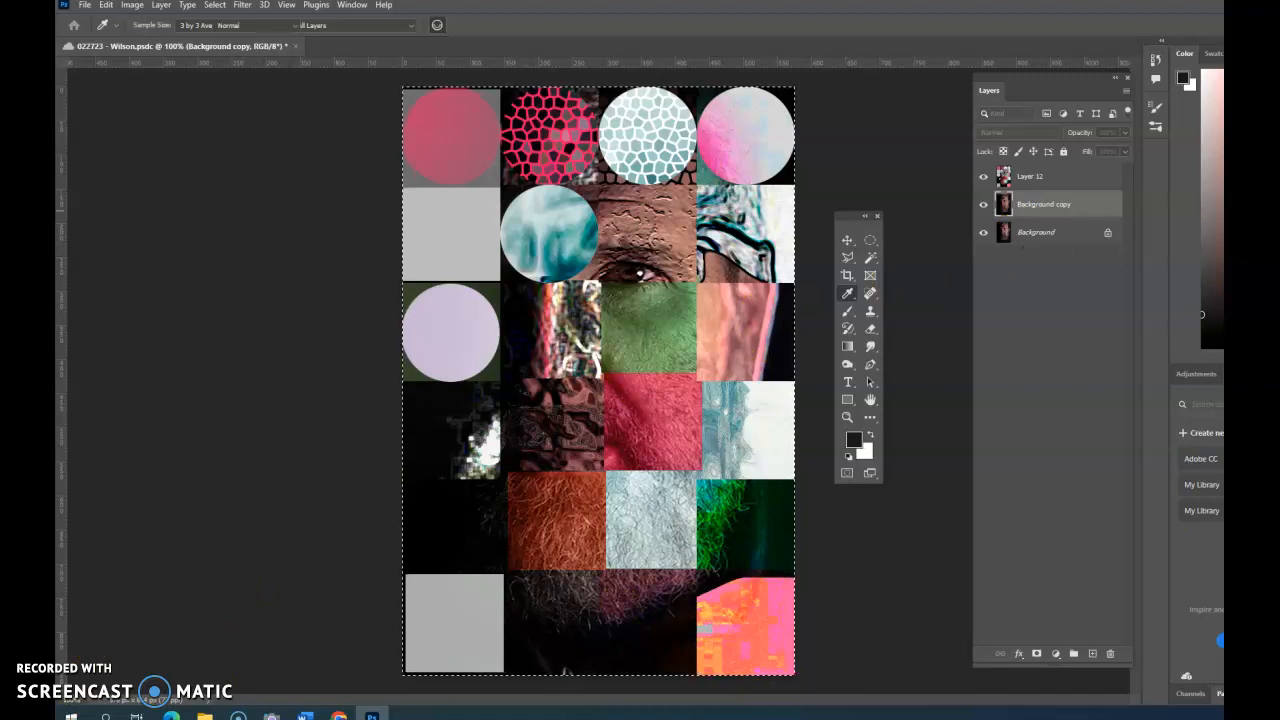
{"action": "key", "text": "Return"}
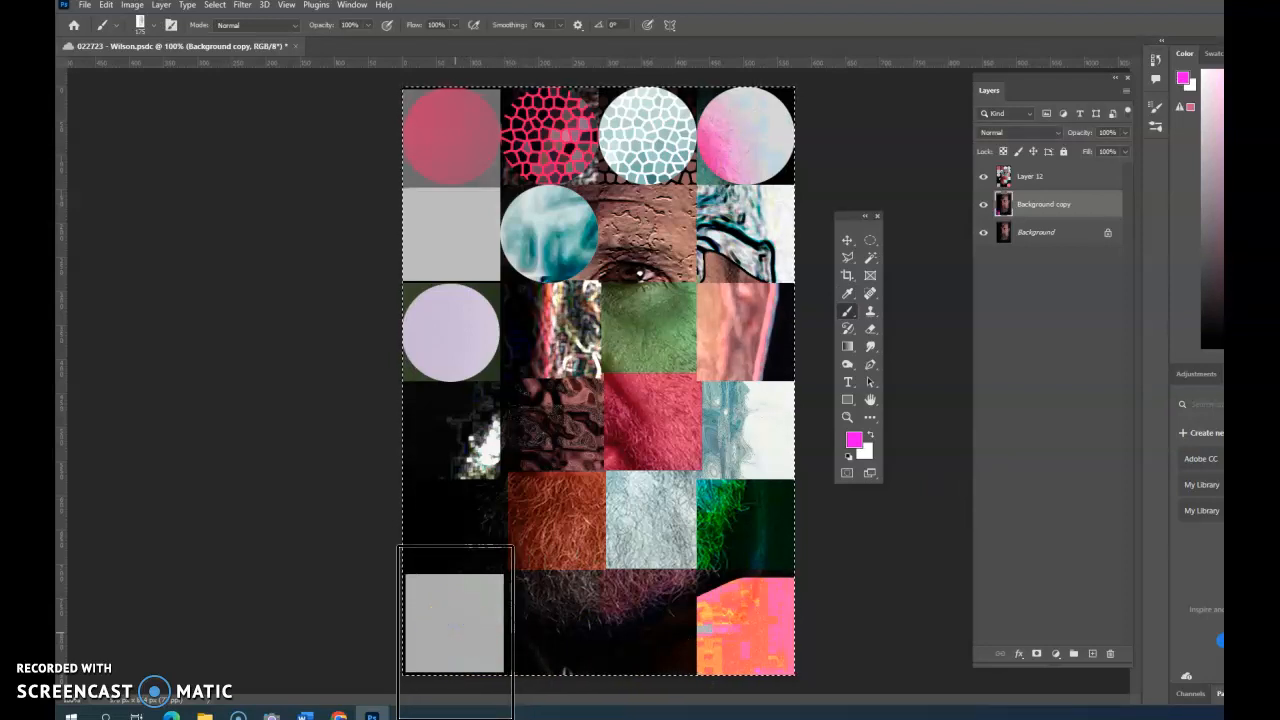
- Make Layer 12 active, set the brush mode to Color Burn and try stamping the magenta portrait on the bottom-left gray tile
{"action": "left_click", "coordinate": [1058, 185]}
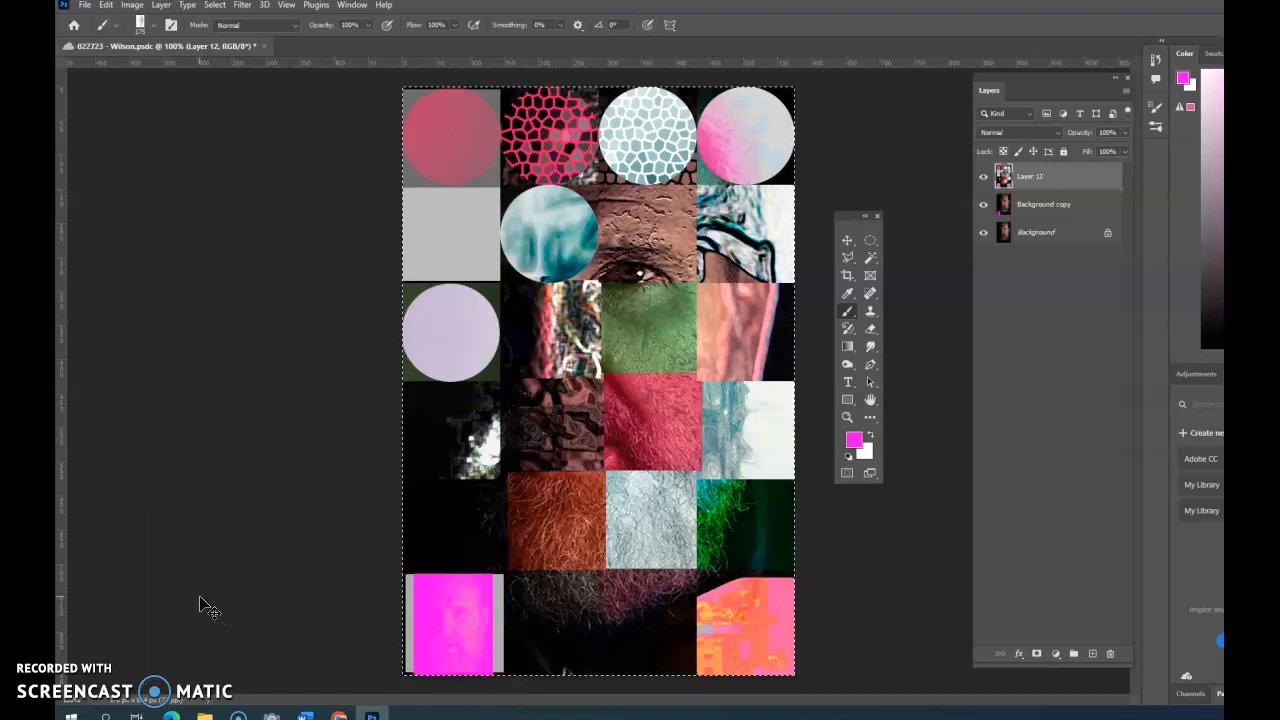
{"action": "key", "text": "ctrl+z"}
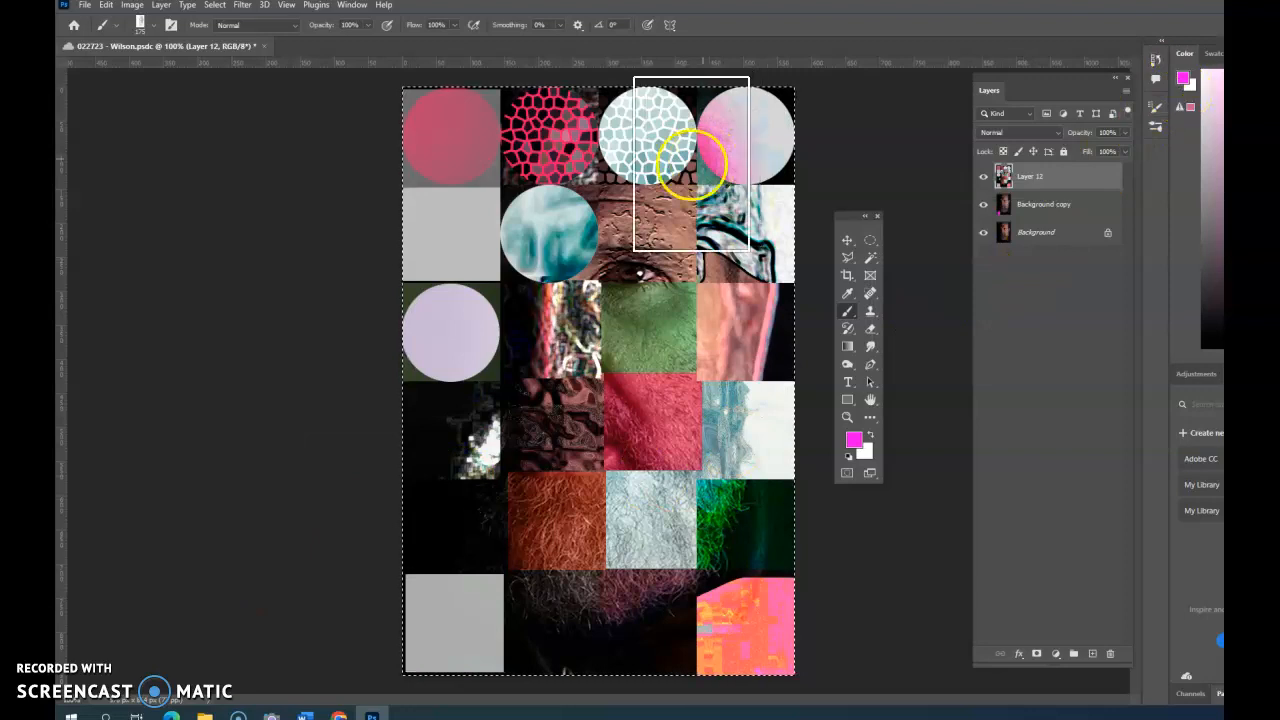
{"action": "left_click", "coordinate": [288, 25]}
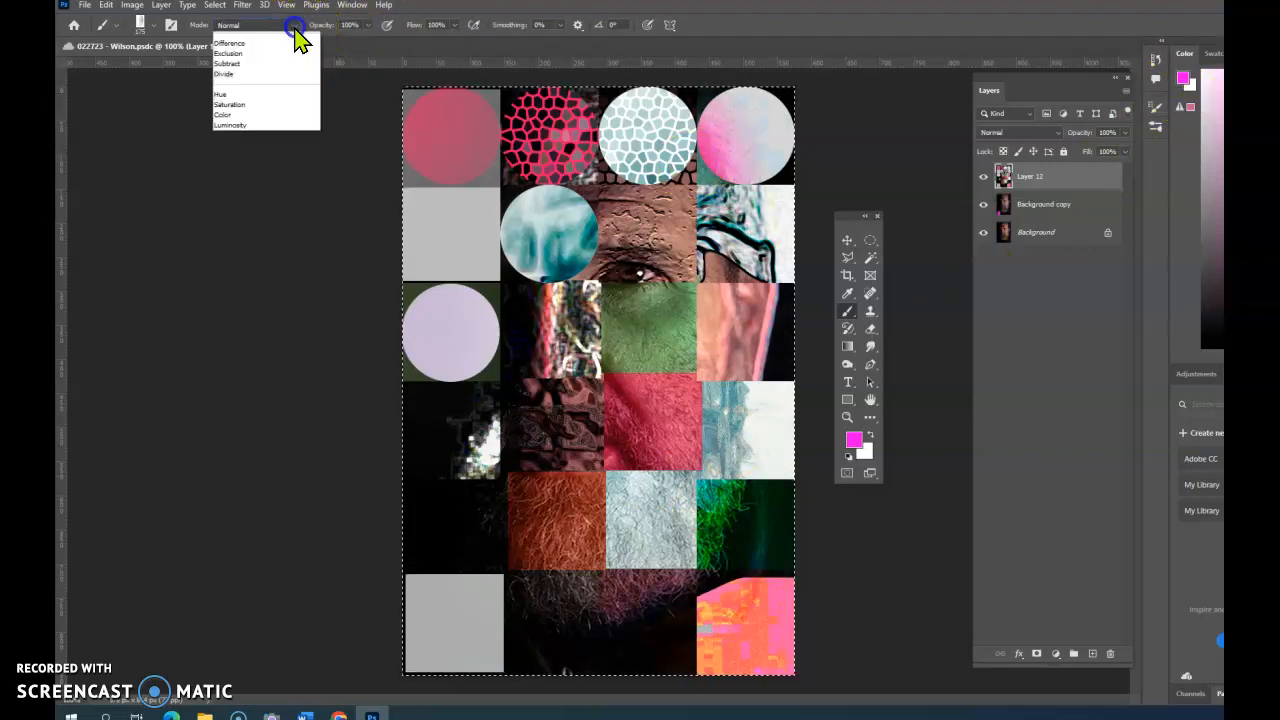
{"action": "left_click", "coordinate": [288, 110]}
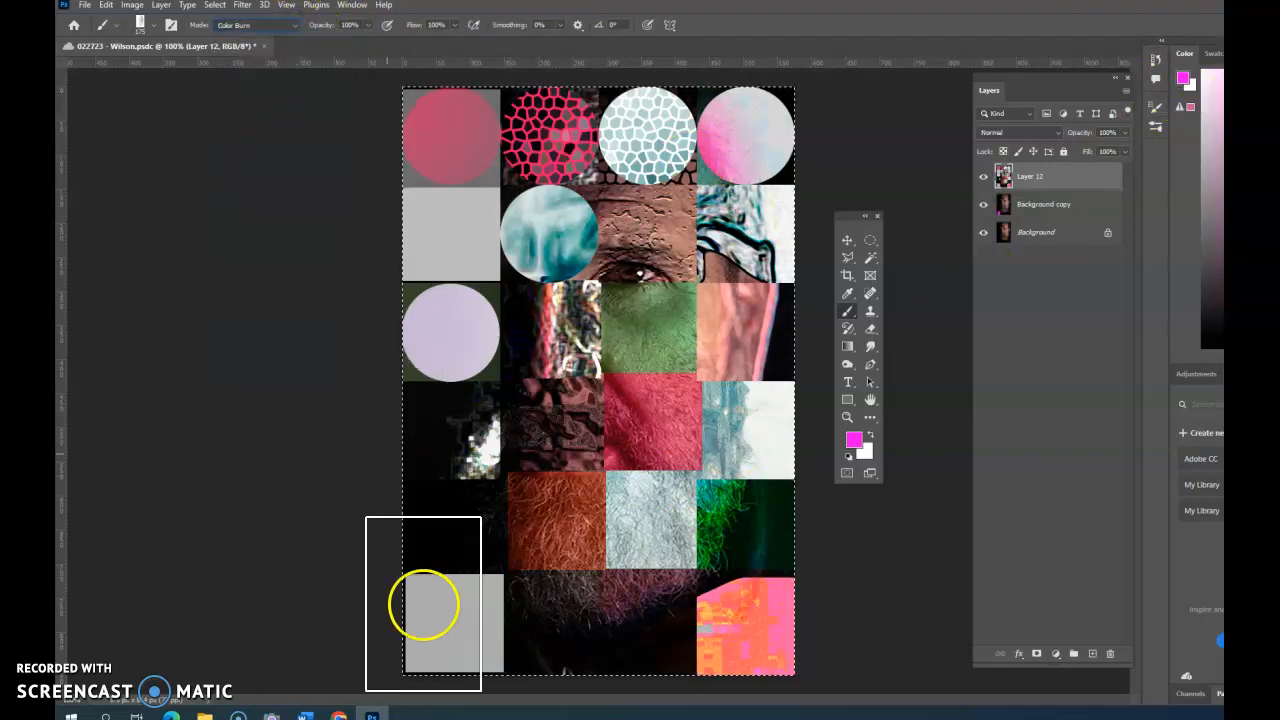
{"action": "left_click", "coordinate": [450, 635]}
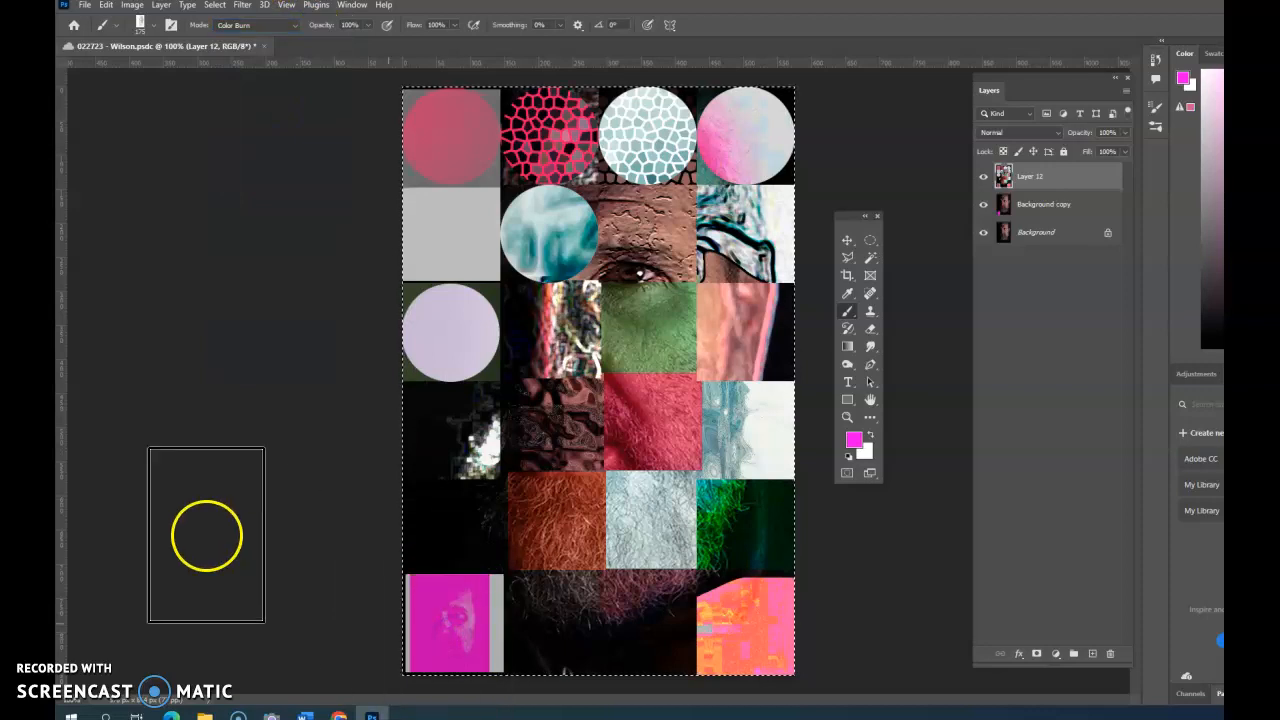
{"action": "key", "text": "ctrl+z"}
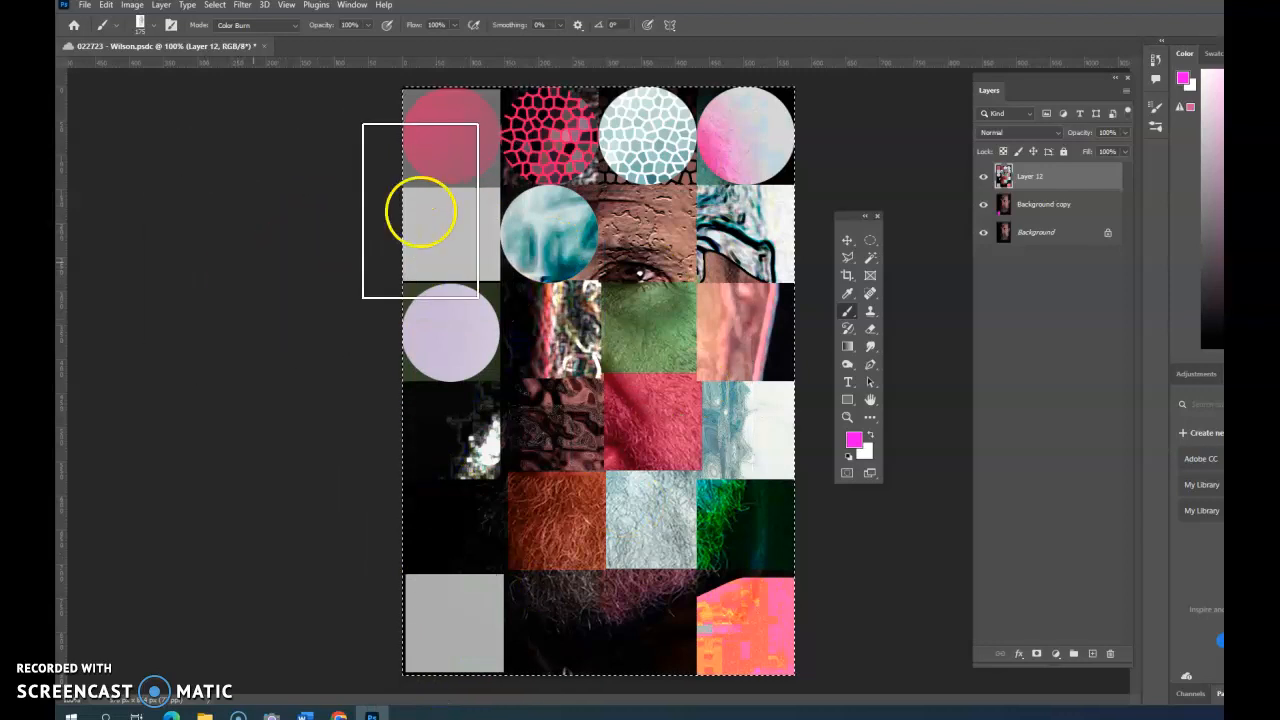
- Clear the canvas selection and select only the bottom-left gray tile with the Magic Wand
{"action": "key", "text": "ctrl+d"}
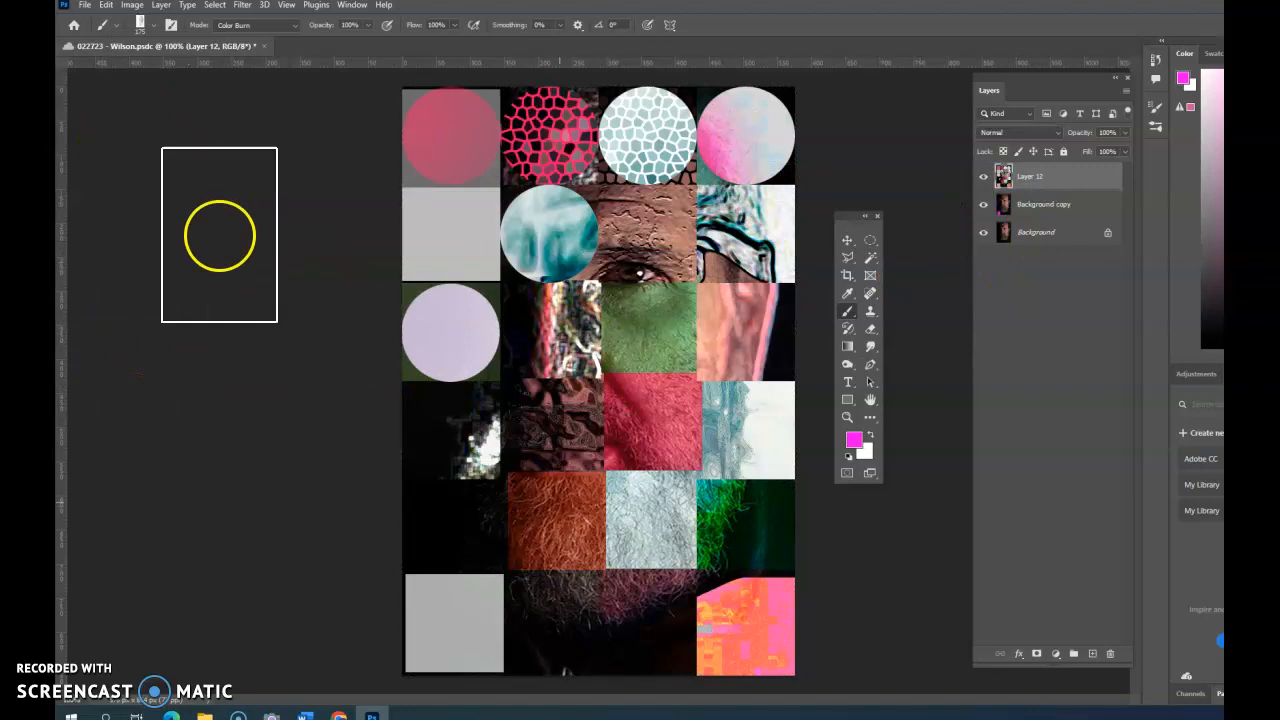
{"action": "key", "text": "w"}
{"action": "left_click", "coordinate": [449, 614]}
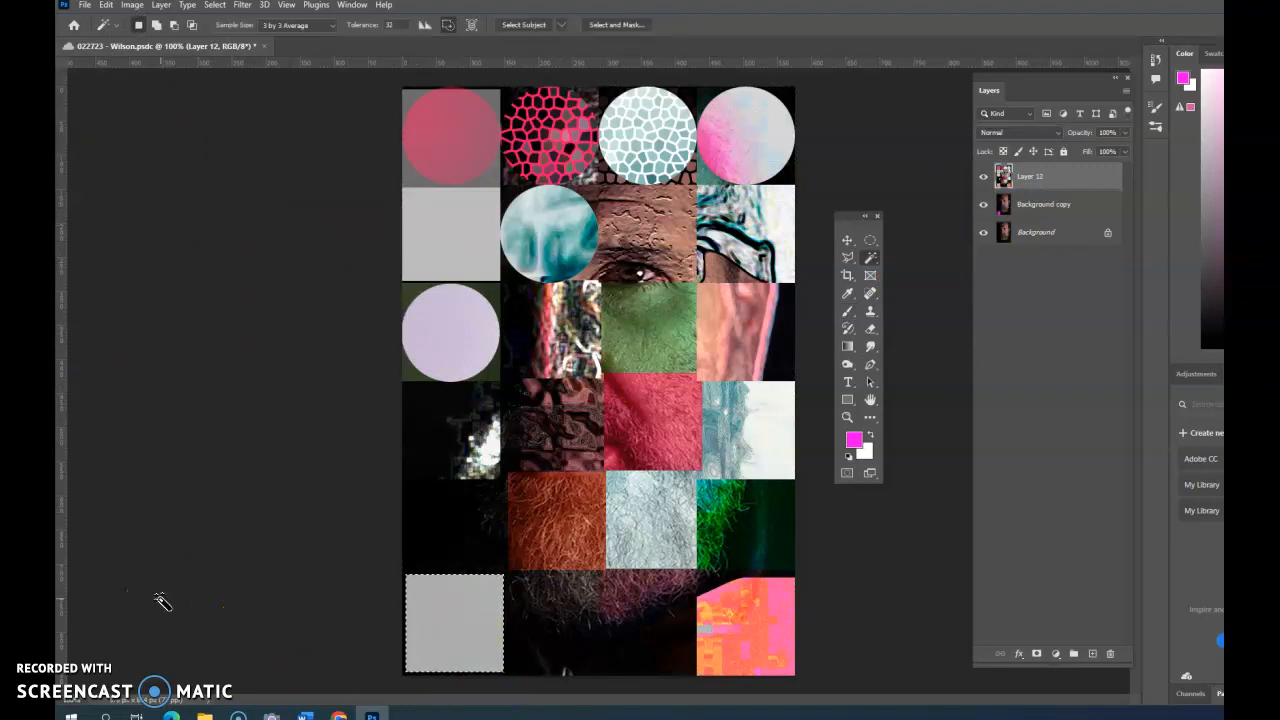
- Enlarge the portrait brush to size 600 and stamp its eye area in magenta inside the selected bottom-left tile
{"action": "key", "text": "b"}
{"action": "left_click_drag", "start_coordinate": [162, 601], "coordinate": [393, 588]}
{"action": "key", "text": "]"}
{"action": "key", "text": "]"}
{"action": "key", "text": "]"}
{"action": "key", "text": "]"}
{"action": "key", "text": "]"}
{"action": "key", "text": "]"}
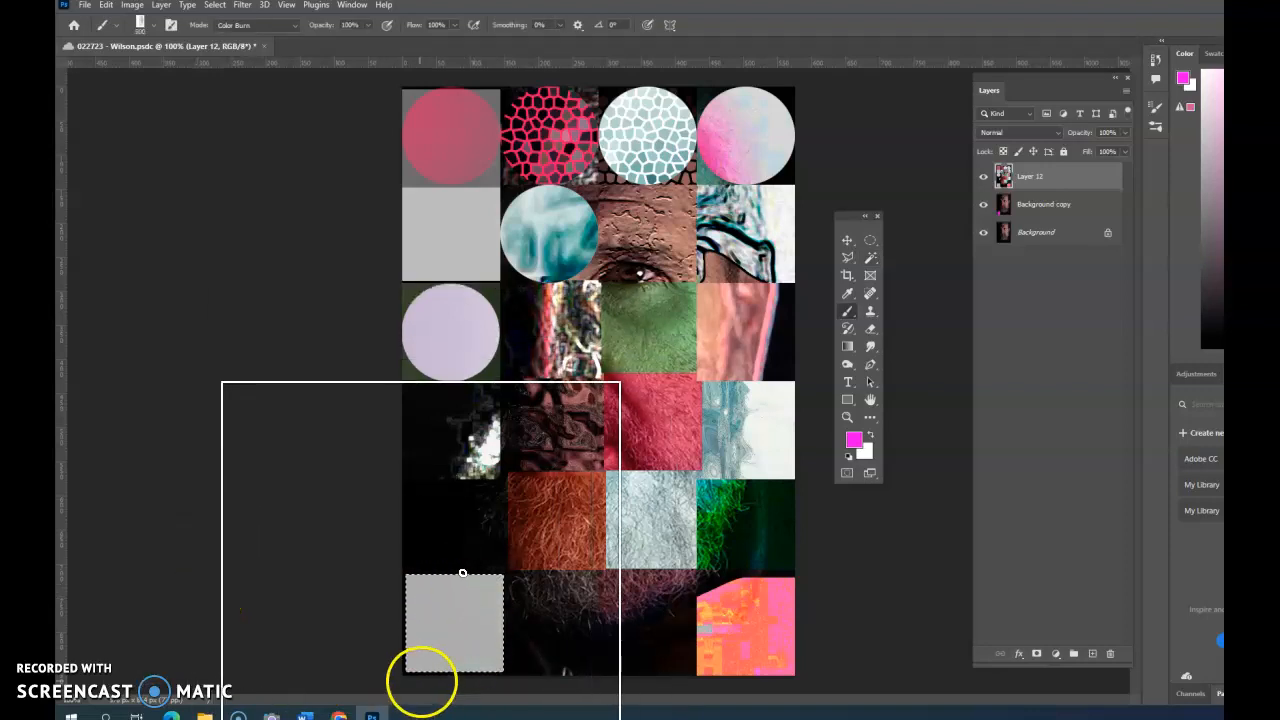
{"action": "left_click", "coordinate": [422, 682]}
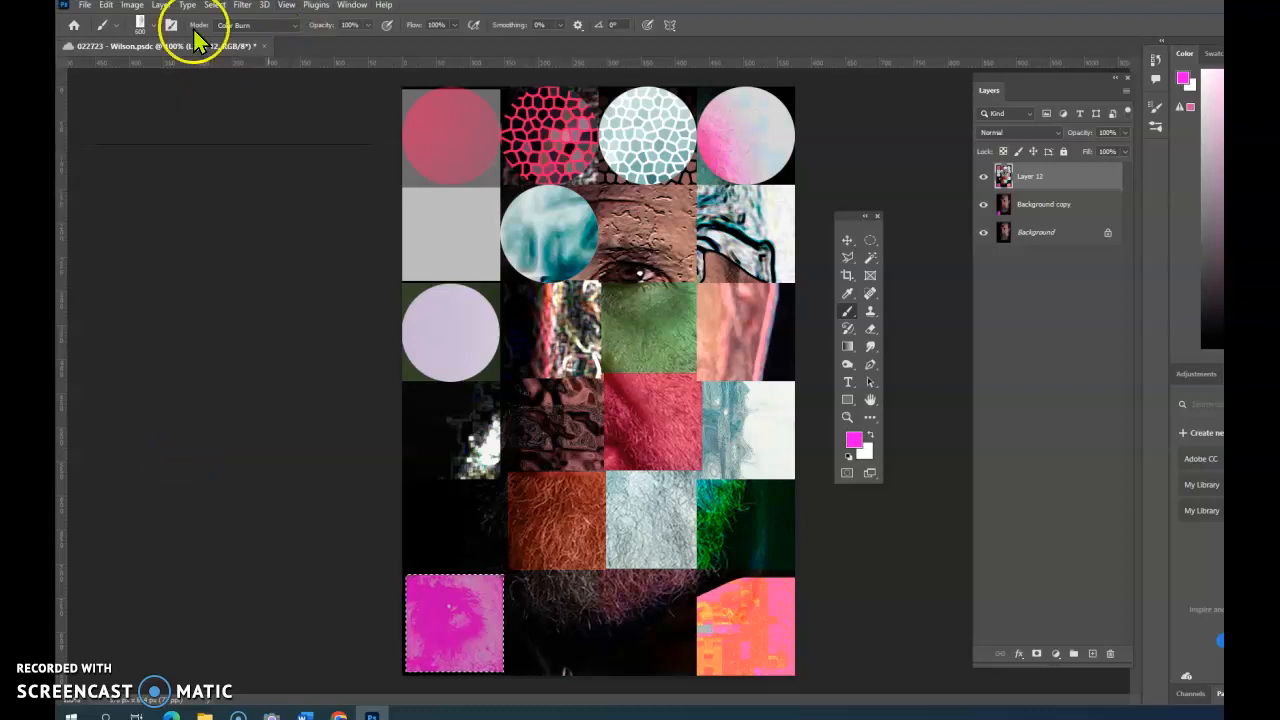
- Tone down the magenta of the stamped bottom-left tile with a Hue/Saturation adjustment
{"action": "left_click", "coordinate": [135, 6]}
{"action": "mouse_move", "coordinate": [152, 37]}
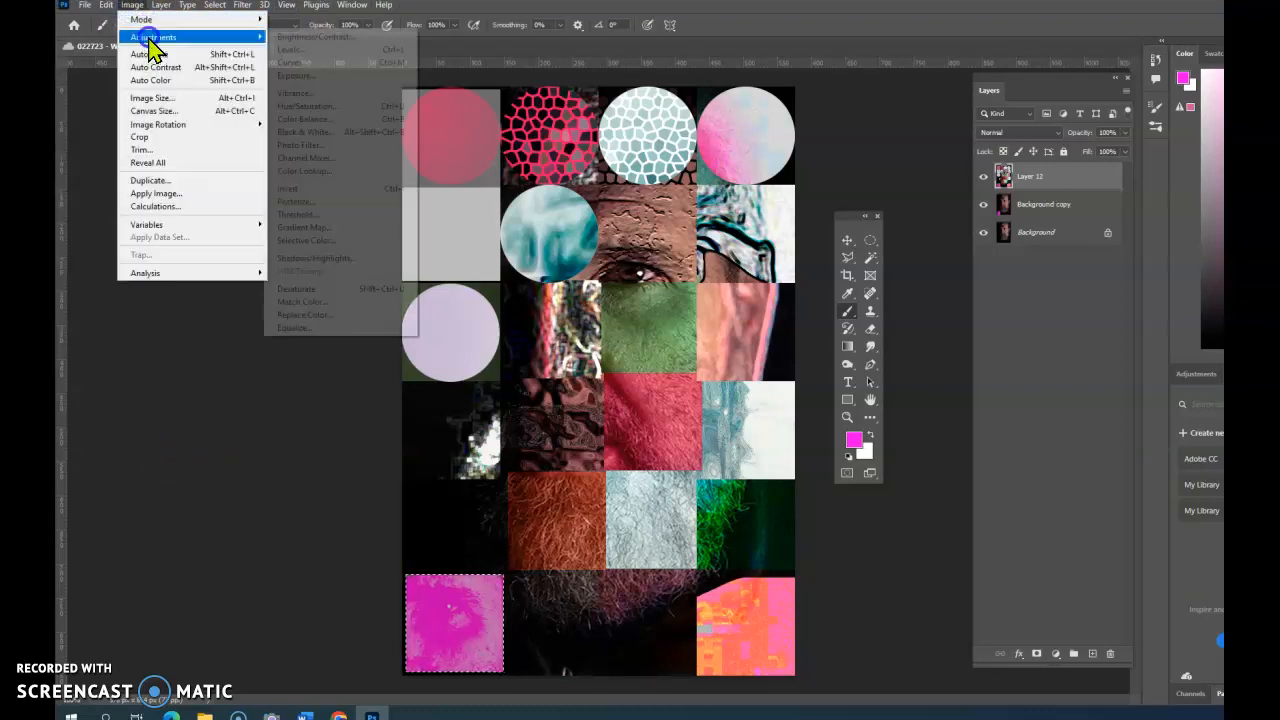
{"action": "left_click", "coordinate": [300, 106]}
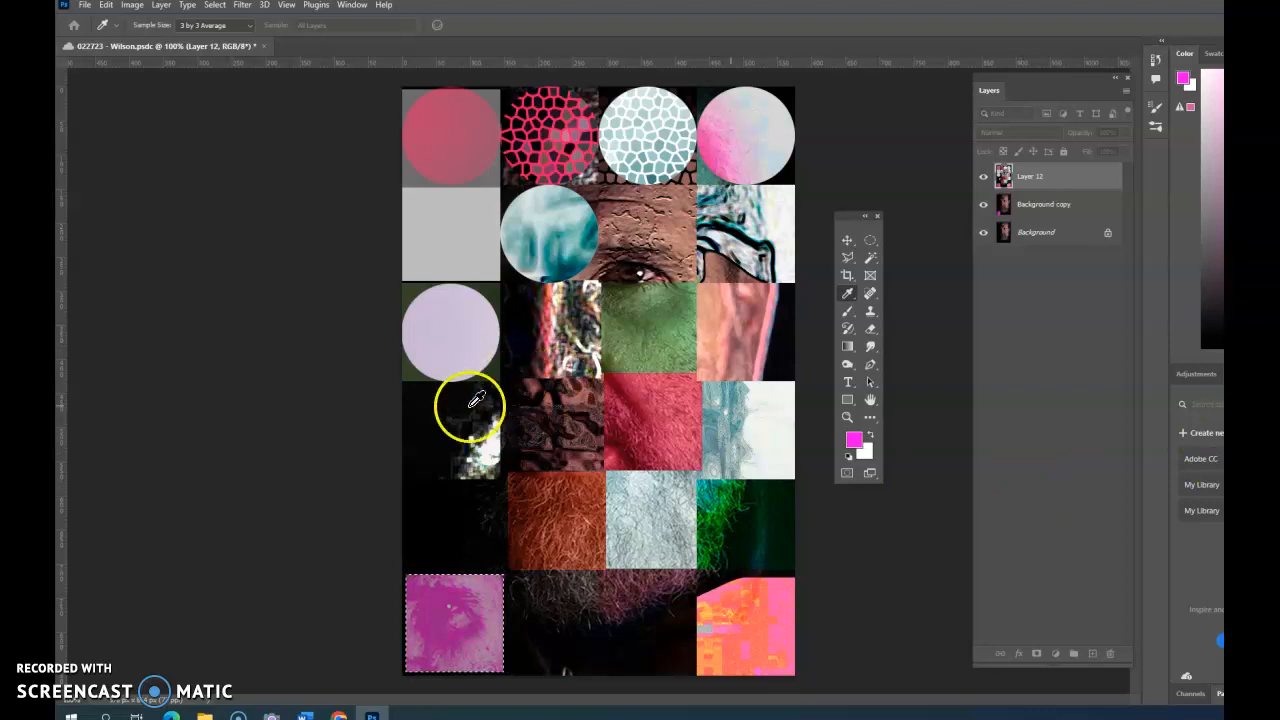
{"action": "key", "text": "Return"}
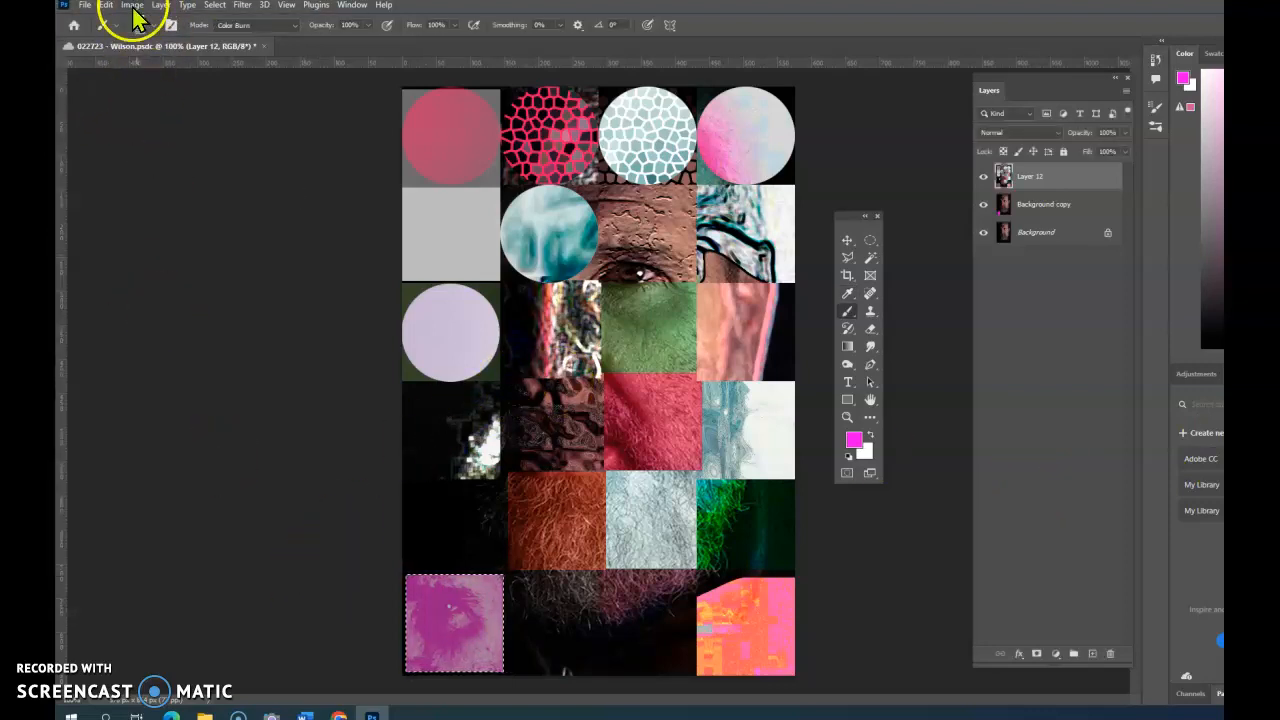
- Set the bottom-left tile's brightness to 70 and raise its contrast with Brightness/Contrast, and clear the selection
{"action": "left_click", "coordinate": [132, 5]}
{"action": "mouse_move", "coordinate": [156, 40]}
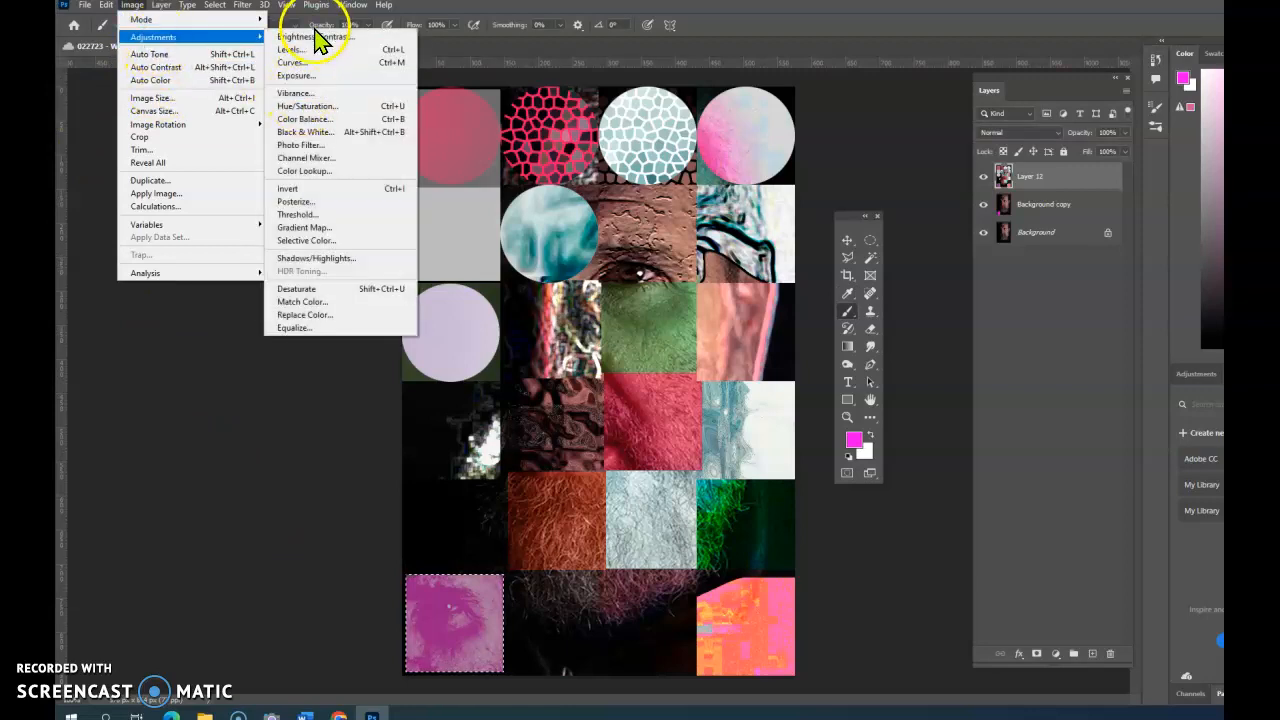
{"action": "left_click", "coordinate": [316, 37]}
{"action": "left_click_drag", "start_coordinate": [869, 396], "coordinate": [895, 425]}
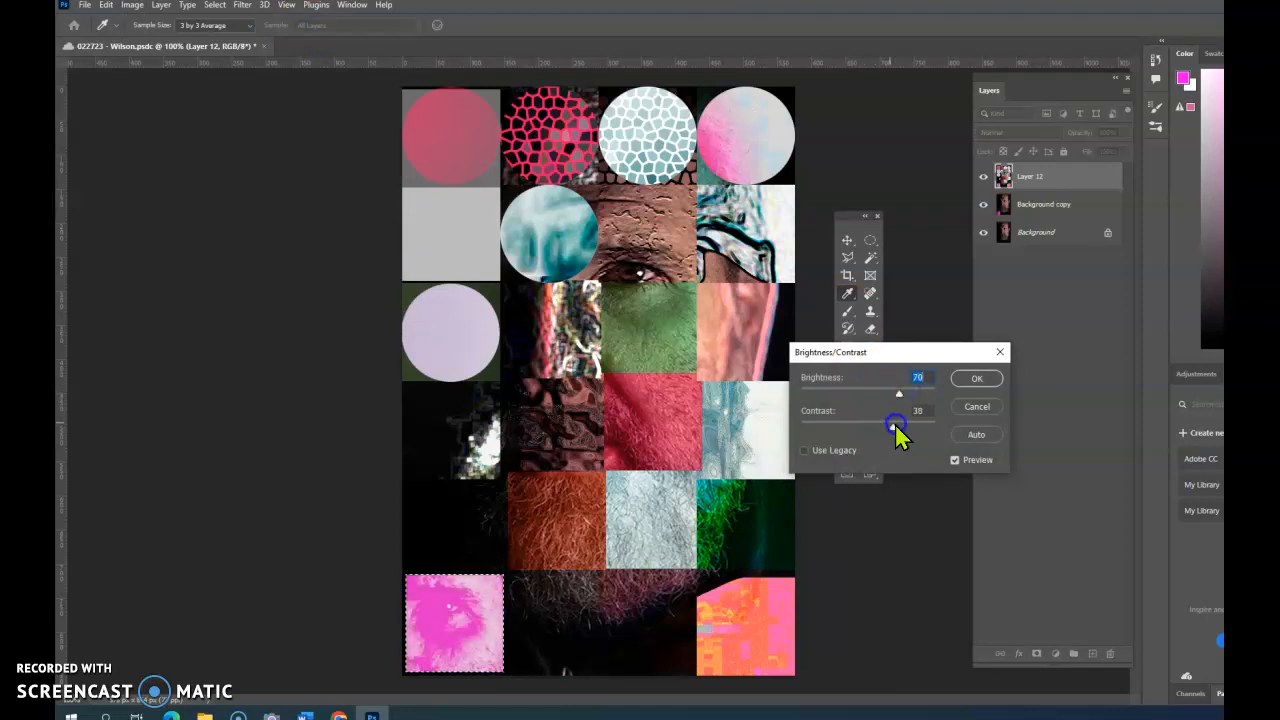
{"action": "left_click", "coordinate": [980, 380]}
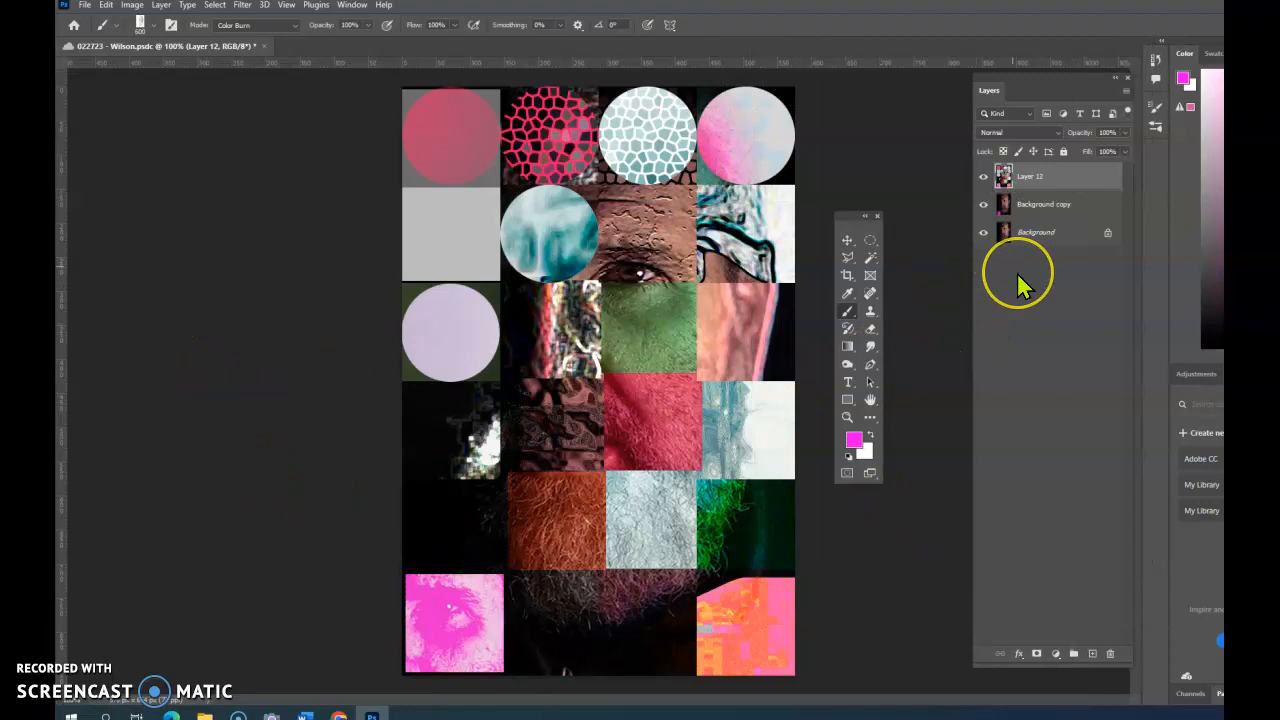
- Select a circle over the second tile of the third row and try inverting its colors
{"action": "key", "text": "m"}
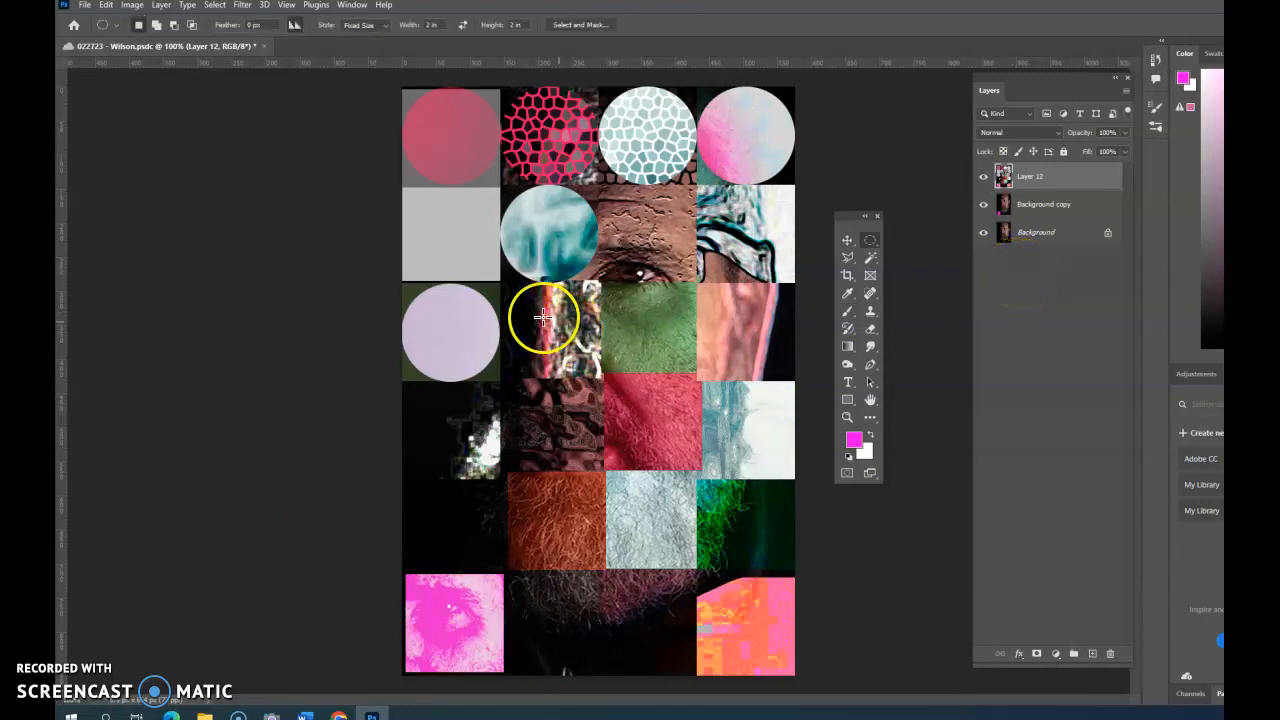
{"action": "left_click_drag", "start_coordinate": [562, 325], "coordinate": [528, 295]}
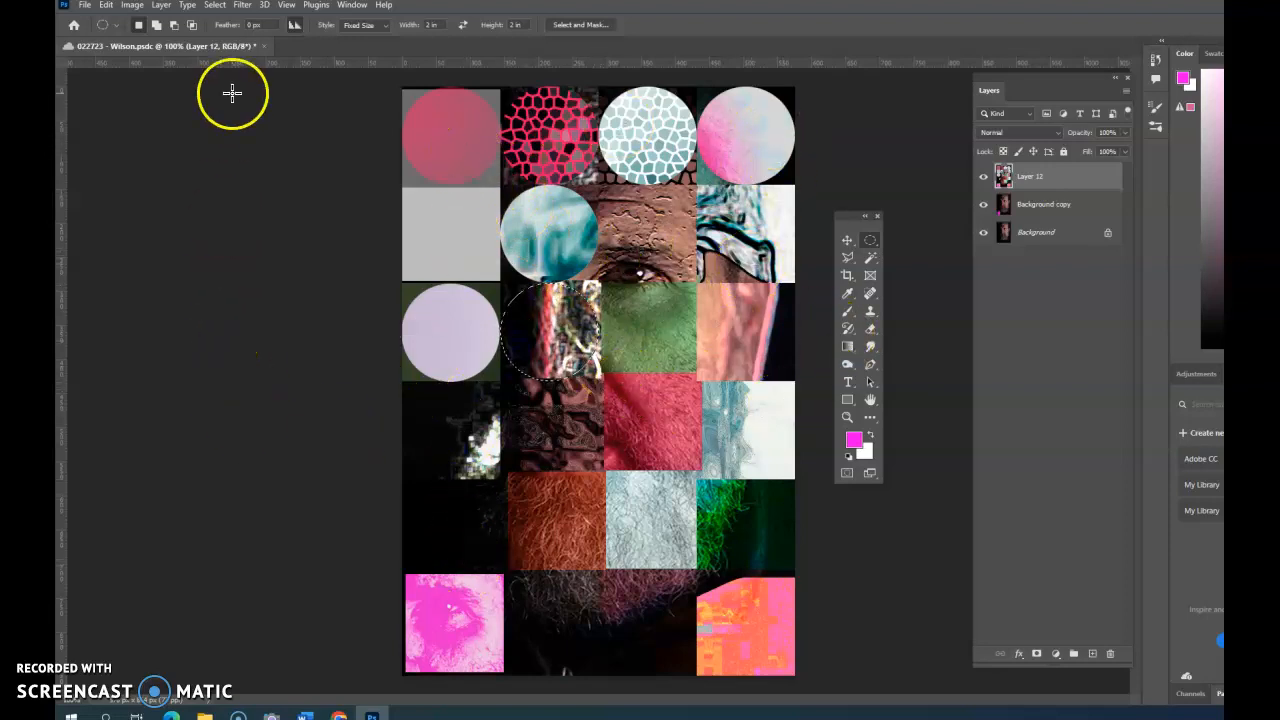
{"action": "key", "text": "ctrl+i"}
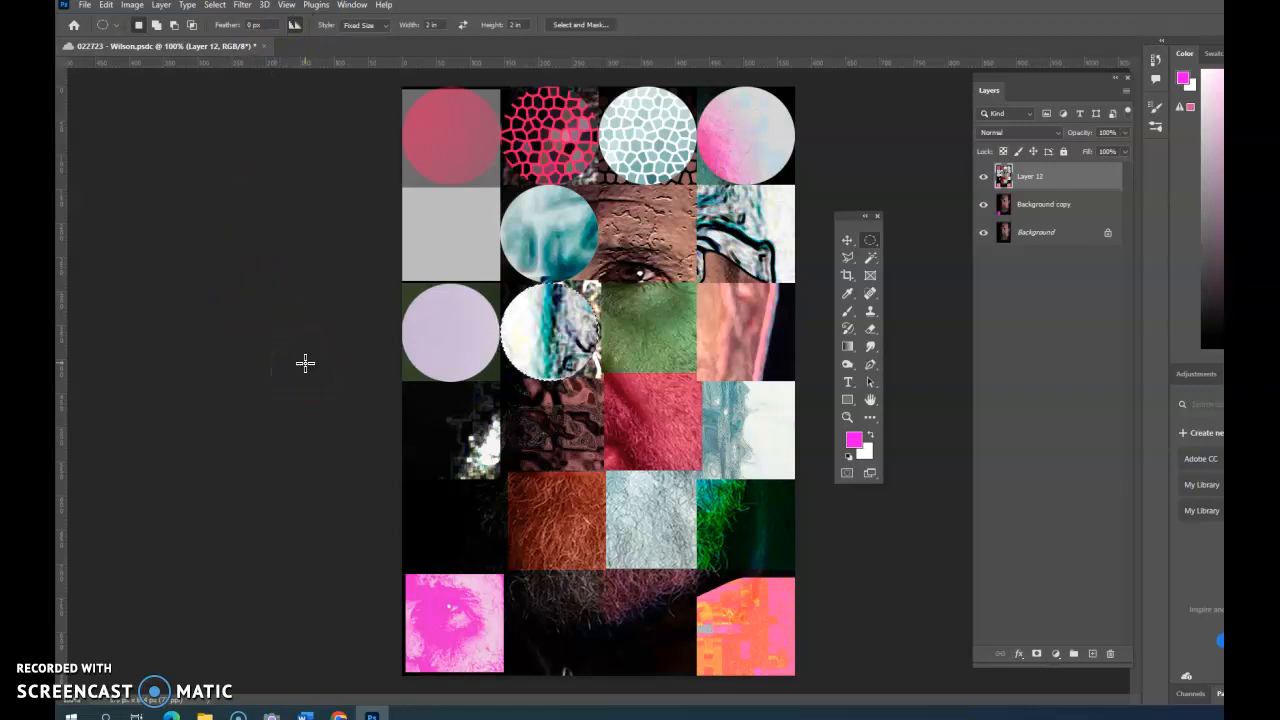
{"action": "key", "text": "ctrl+z"}
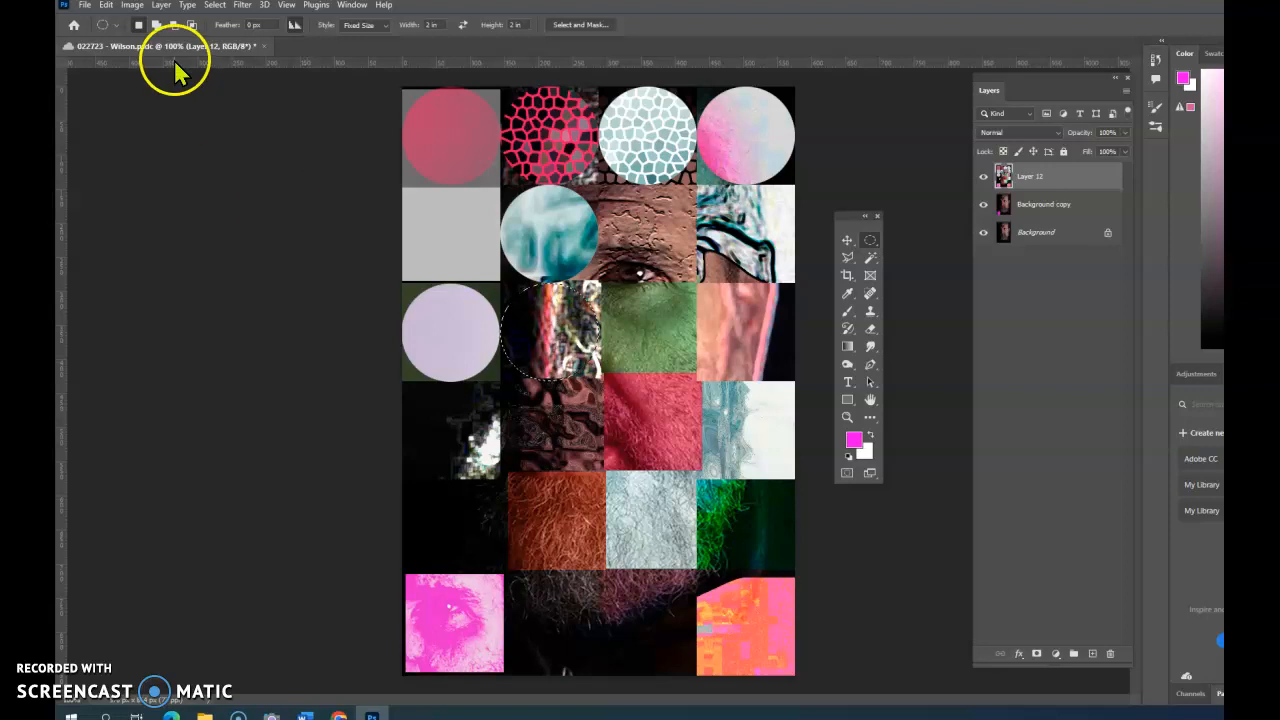
- Shift the reds inside the third-row circular selection toward magenta with a Hue/Saturation adjustment
{"action": "left_click", "coordinate": [132, 6]}
{"action": "mouse_move", "coordinate": [155, 40]}
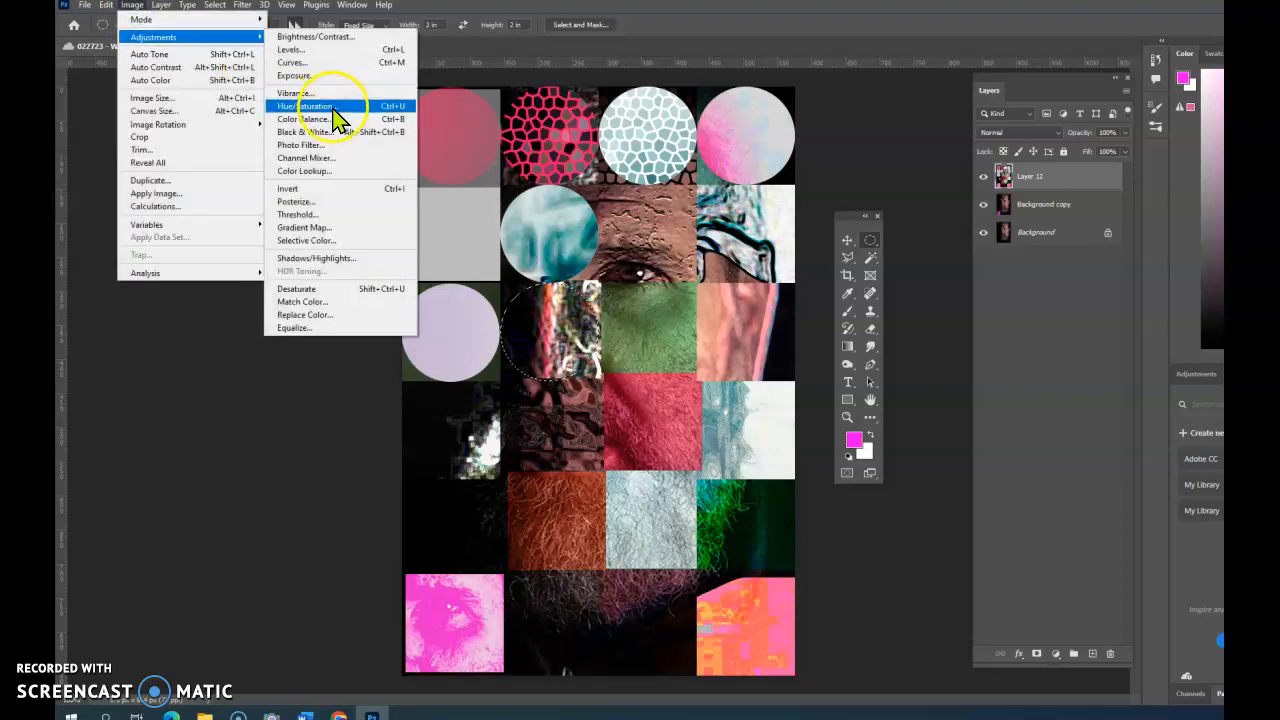
{"action": "left_click", "coordinate": [330, 108]}
{"action": "left_click", "coordinate": [554, 334]}
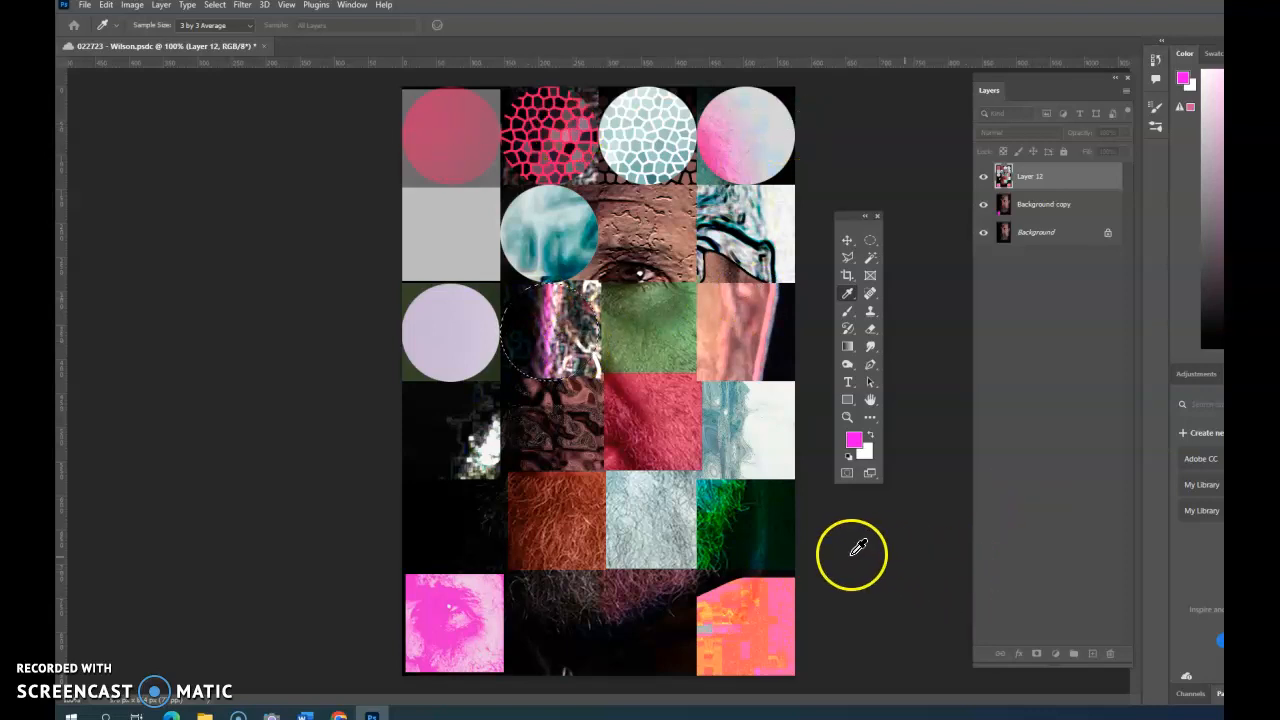
{"action": "left_click", "coordinate": [861, 559]}
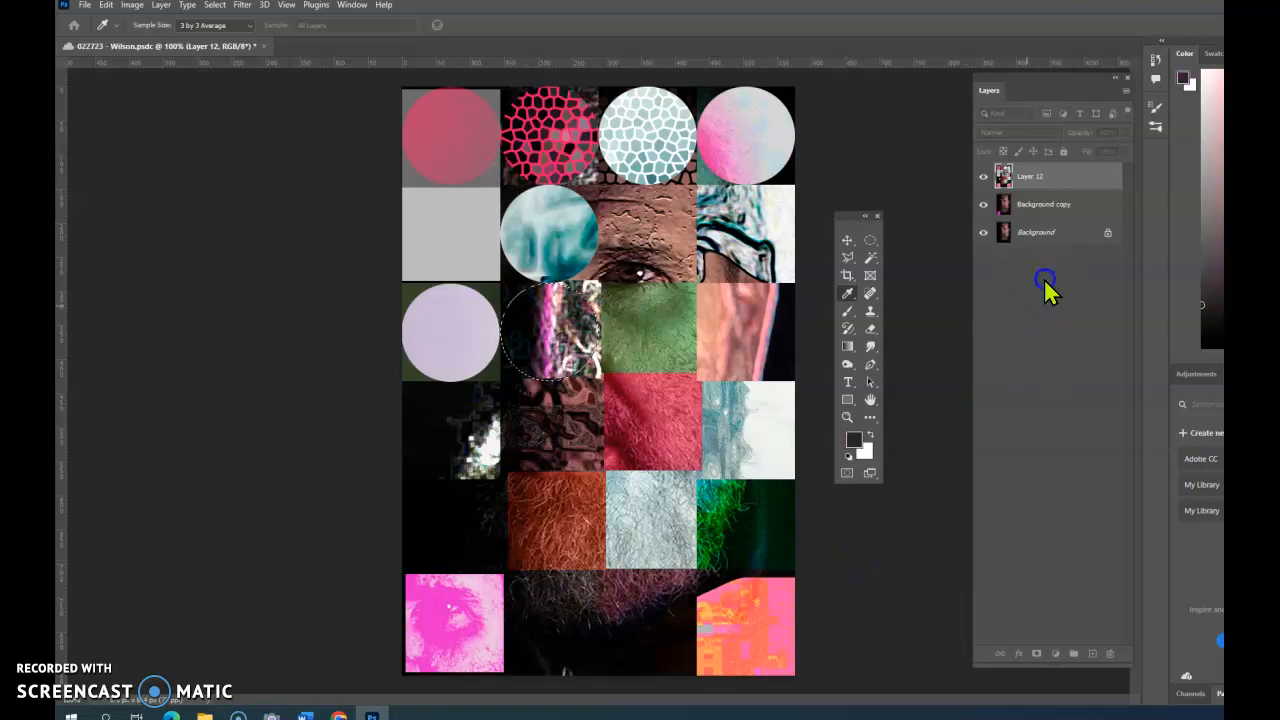
{"action": "key", "text": "m"}
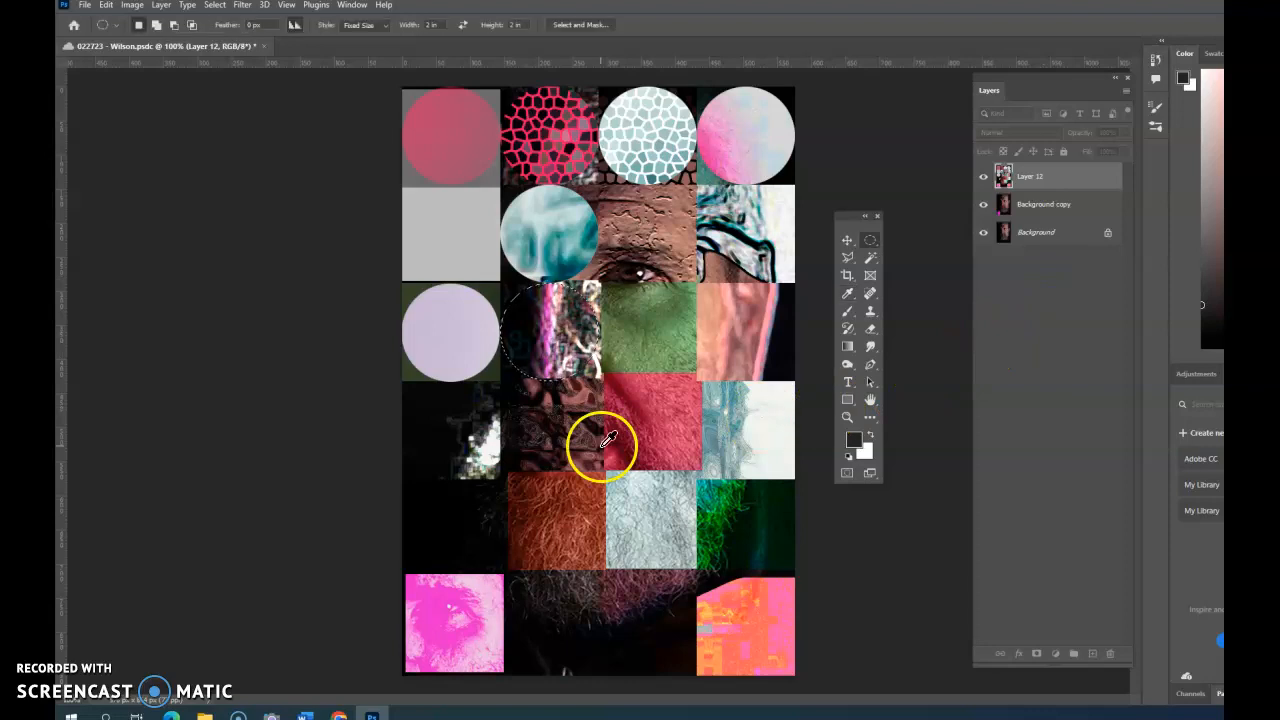